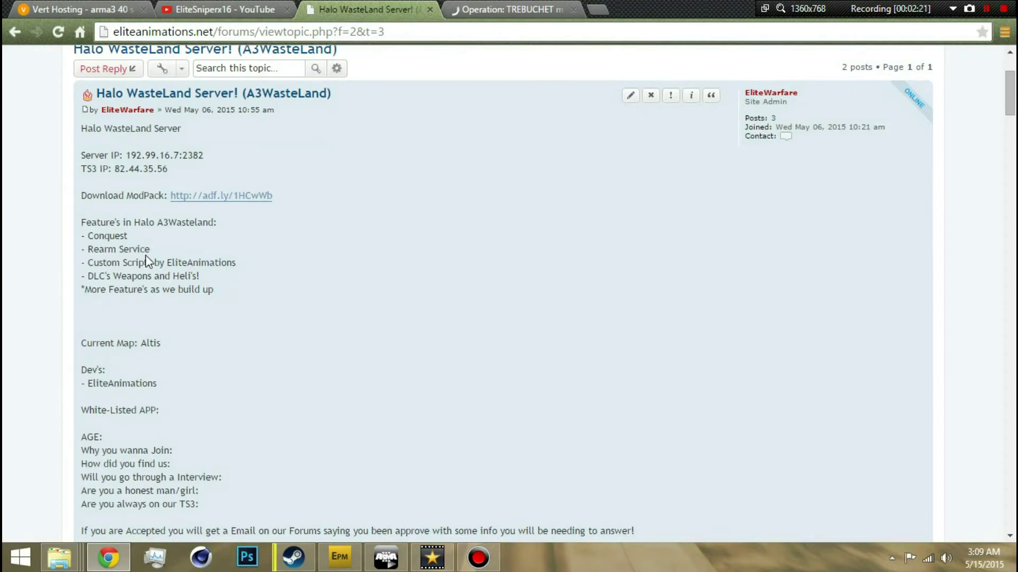
Step: Review the Halo WasteLand Server forum topic, from the features and white-list application through to the end of the ban list
scroll(236, 356, down, 2)
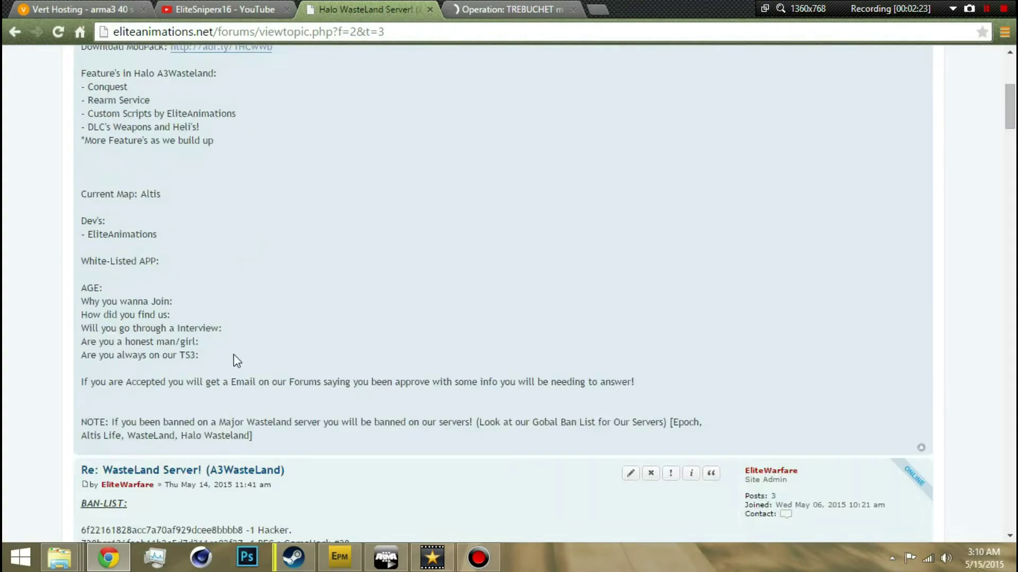
scroll(227, 379, down, 7)
scroll(227, 379, up, 5)
scroll(227, 379, down, 10)
scroll(266, 253, down, 20)
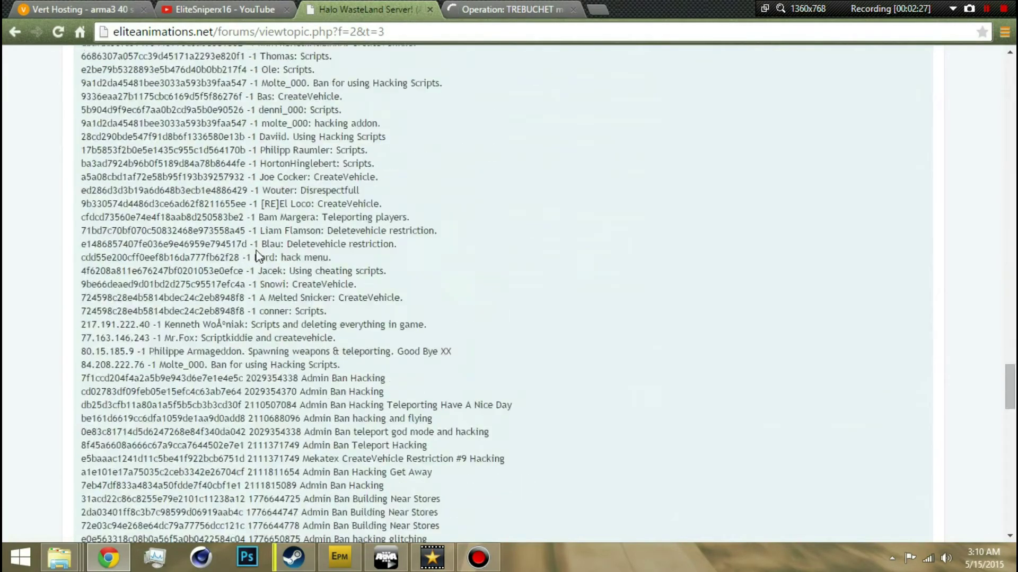
scroll(265, 252, down, 5)
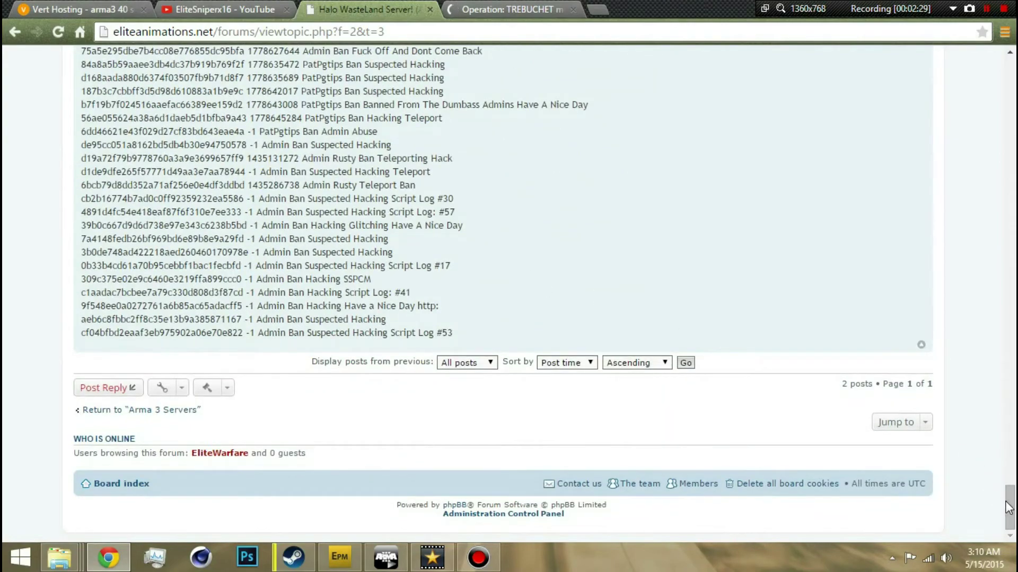
Step: Return to the start of the Halo WasteLand Server topic and highlight the TS3 IP line
drag(1010, 510, 881, 97)
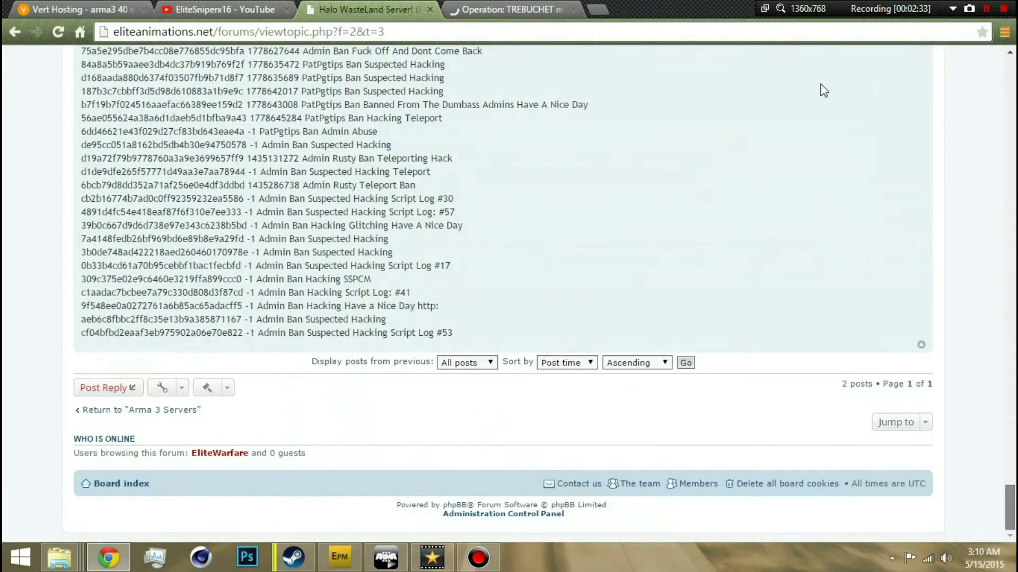
drag(959, 57, 960, 82)
scroll(536, 347, down, 5)
scroll(504, 332, up, 5)
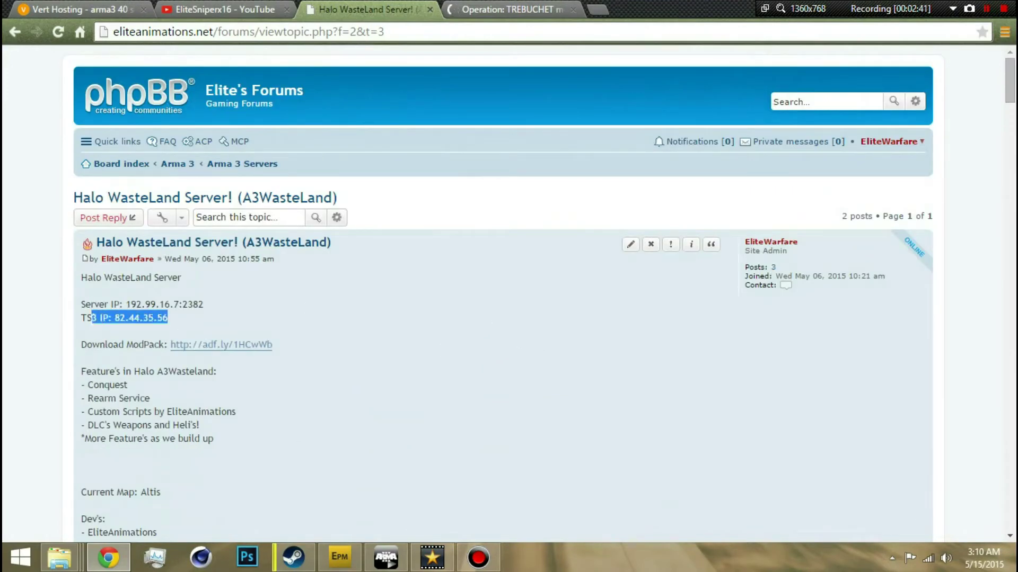
drag(175, 319, 82, 318)
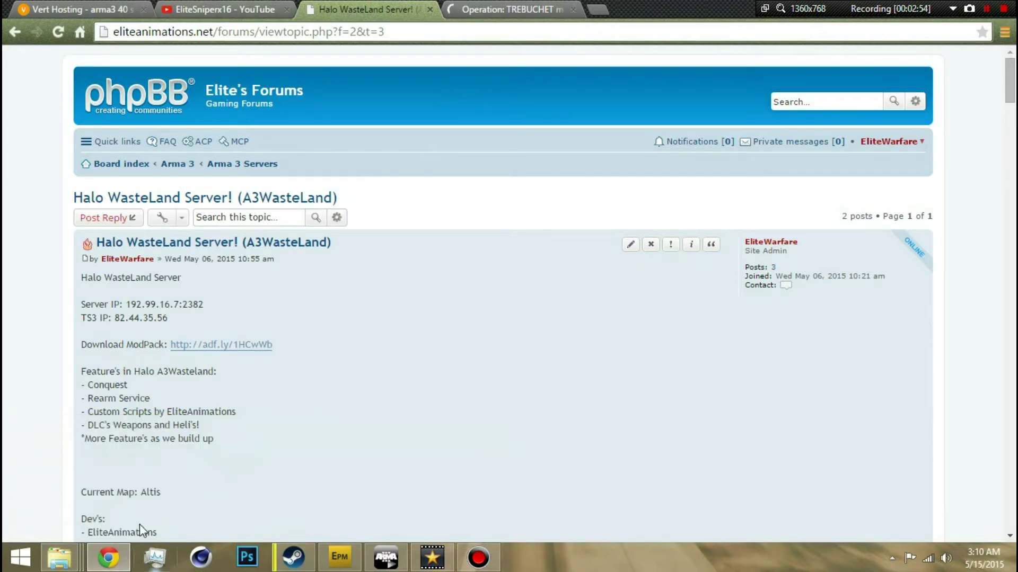
mouse_move(66, 559)
click(56, 480)
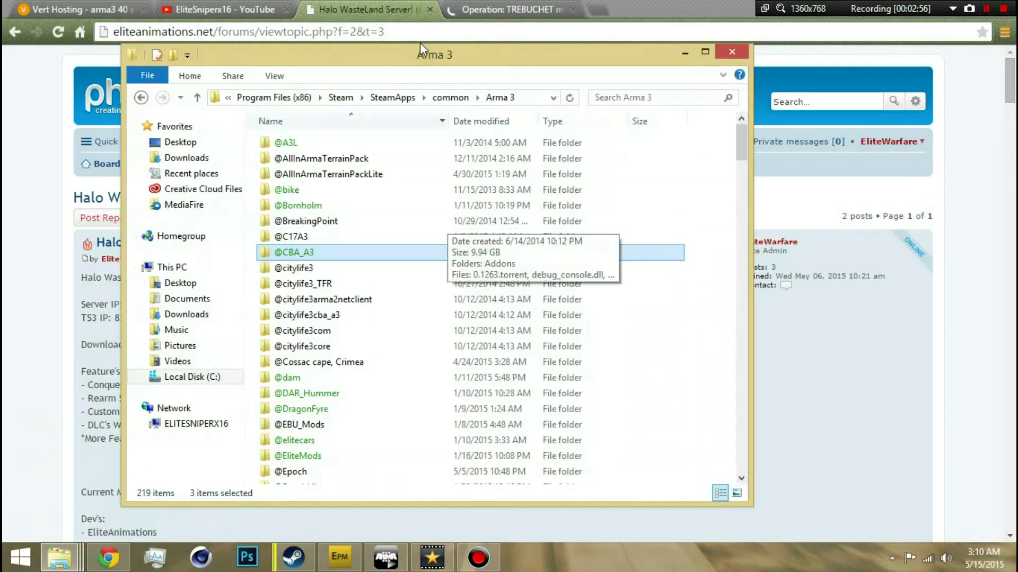
drag(421, 61, 410, 56)
click(297, 153)
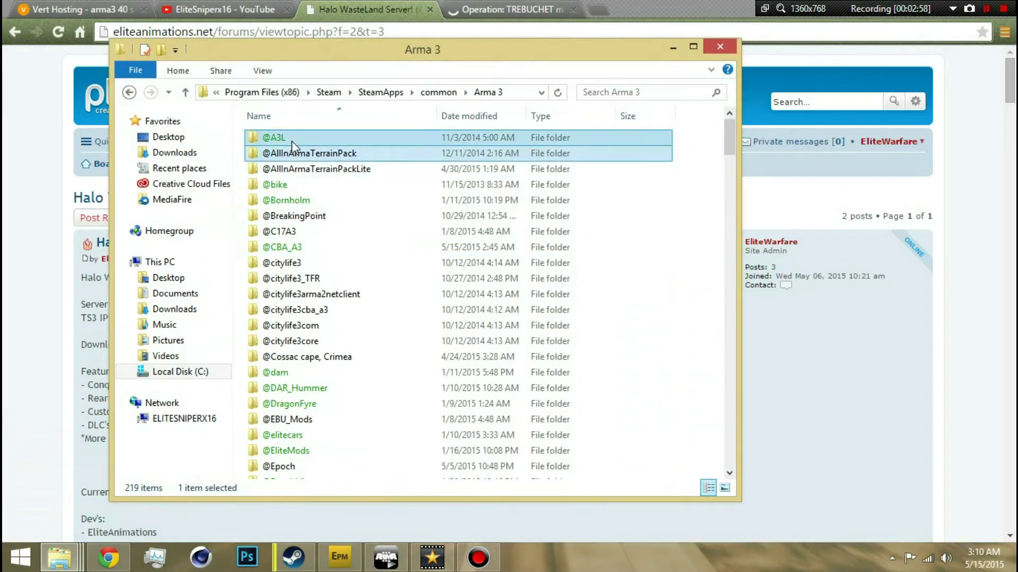
click(292, 139)
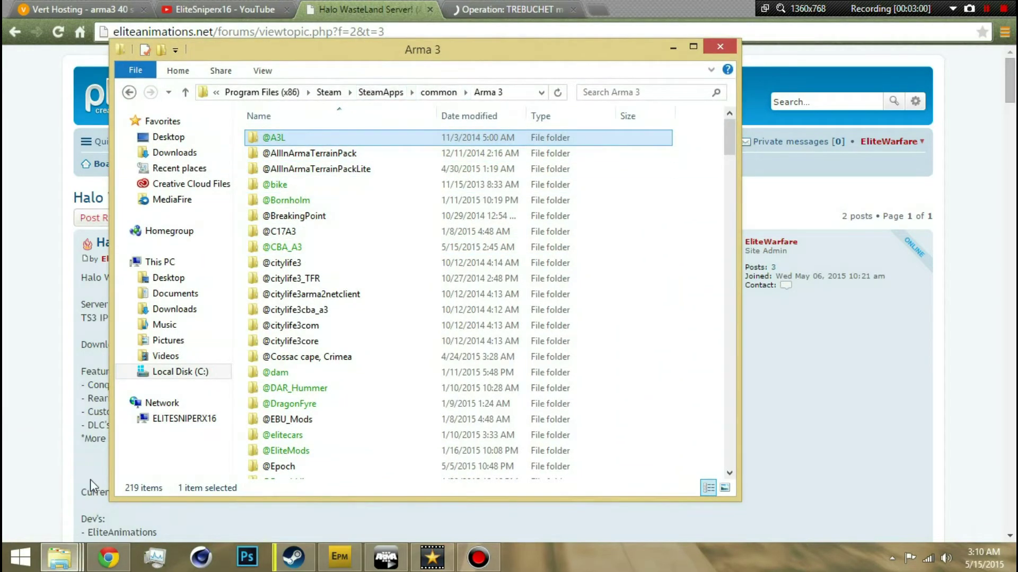
Step: Go up from the Arma 3 folder through Program Files (x86) and Local Disk (C:) to This PC
click(286, 93)
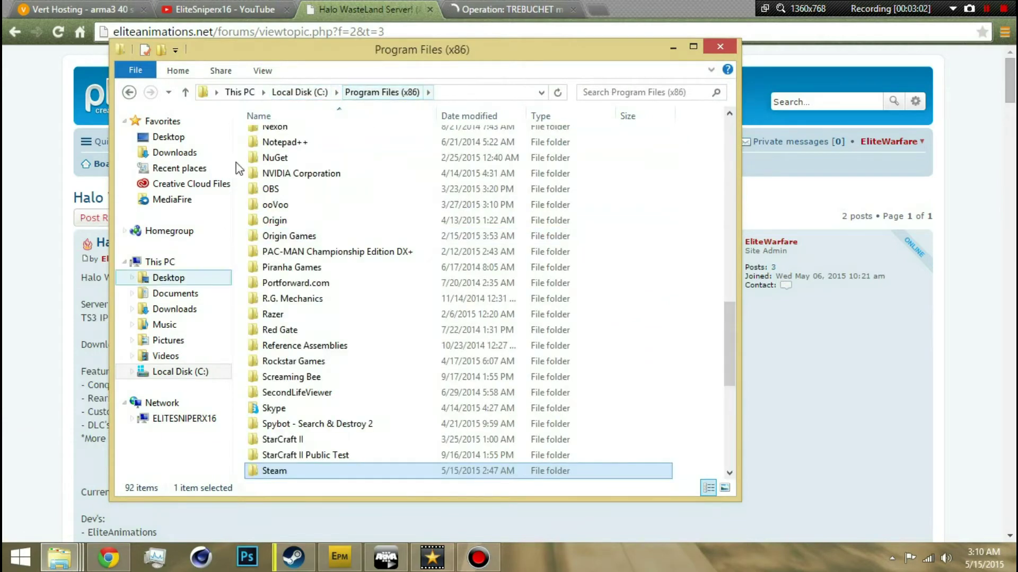
click(300, 92)
click(244, 92)
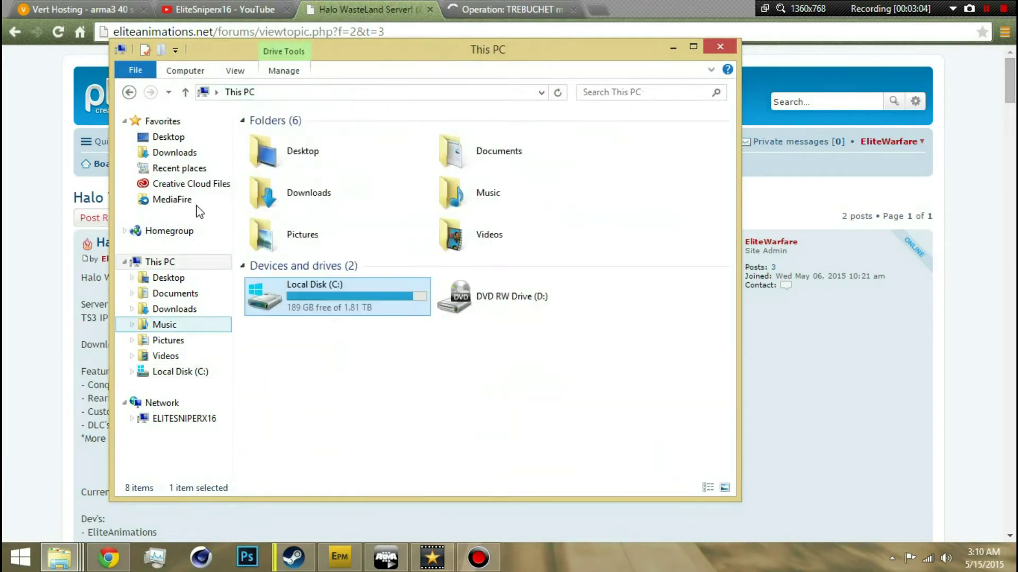
click(436, 366)
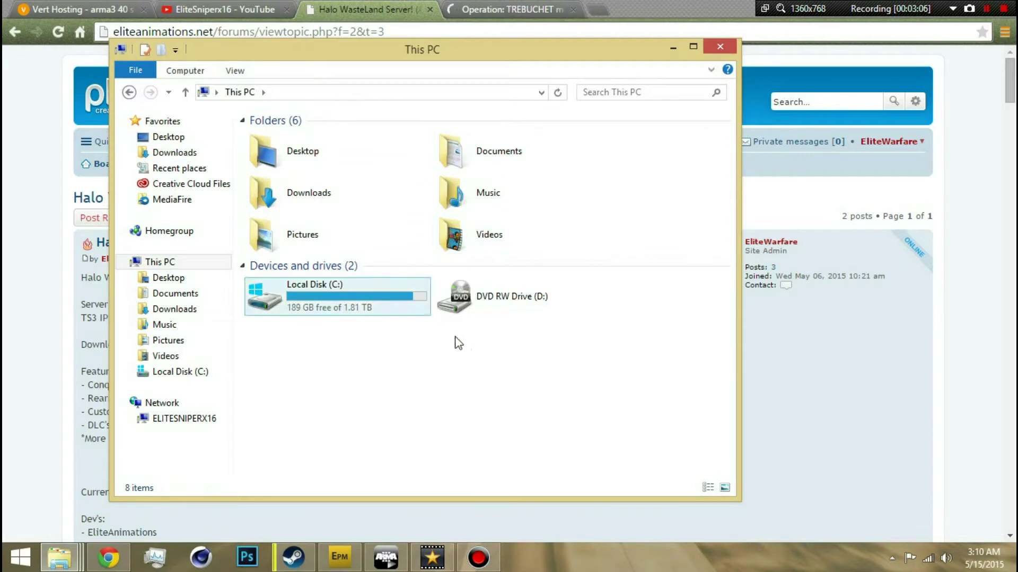
Step: Switch to Steam and open Arma 3's local files folder from the game's properties
click(293, 556)
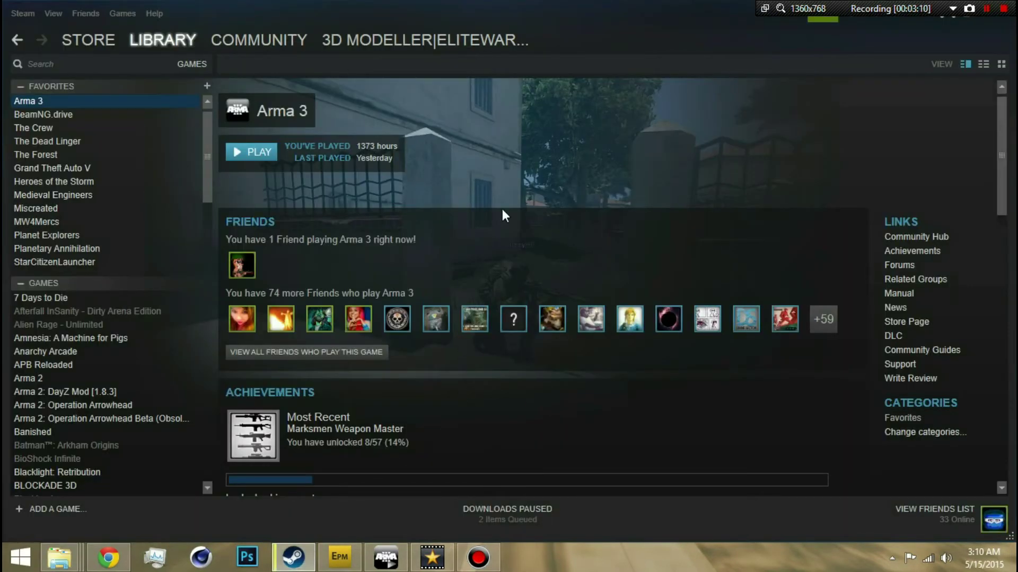
right_click(60, 101)
click(620, 202)
right_click(53, 102)
click(81, 345)
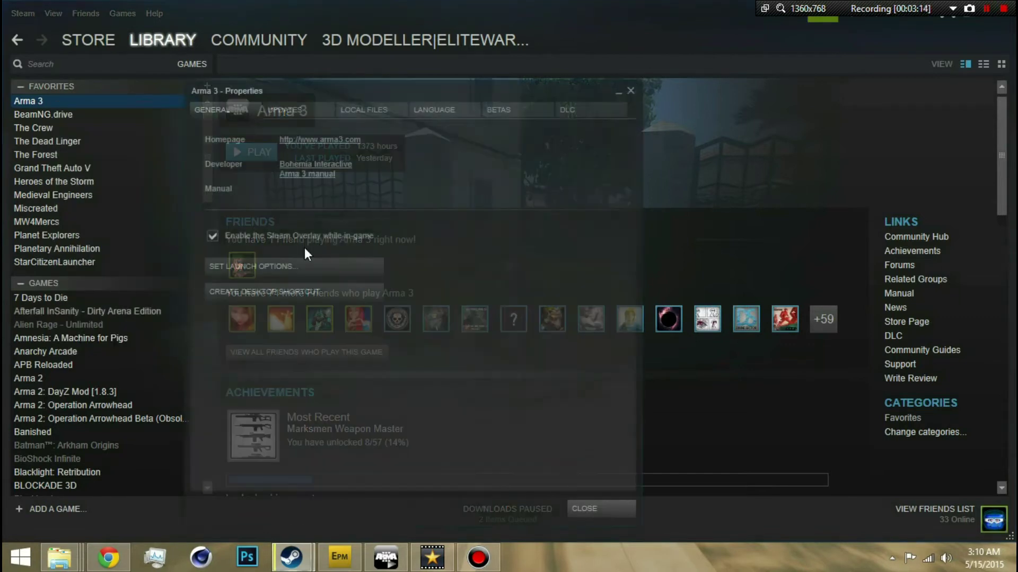
click(389, 111)
click(296, 169)
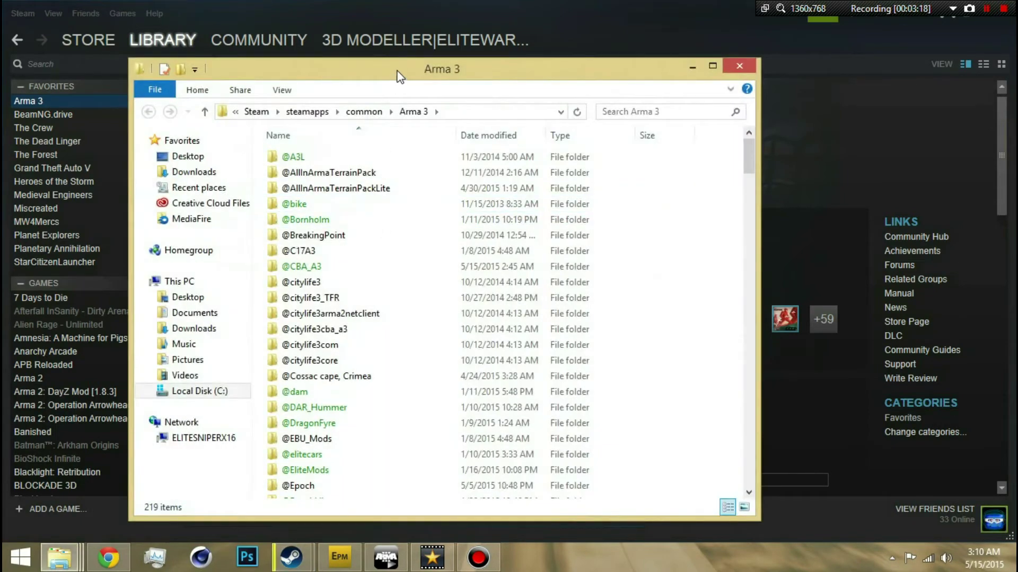
drag(400, 77, 430, 61)
Step: Switch to the This PC window, open Program Files (x86) on Local Disk (C:) and find the Steam folder
click(59, 557)
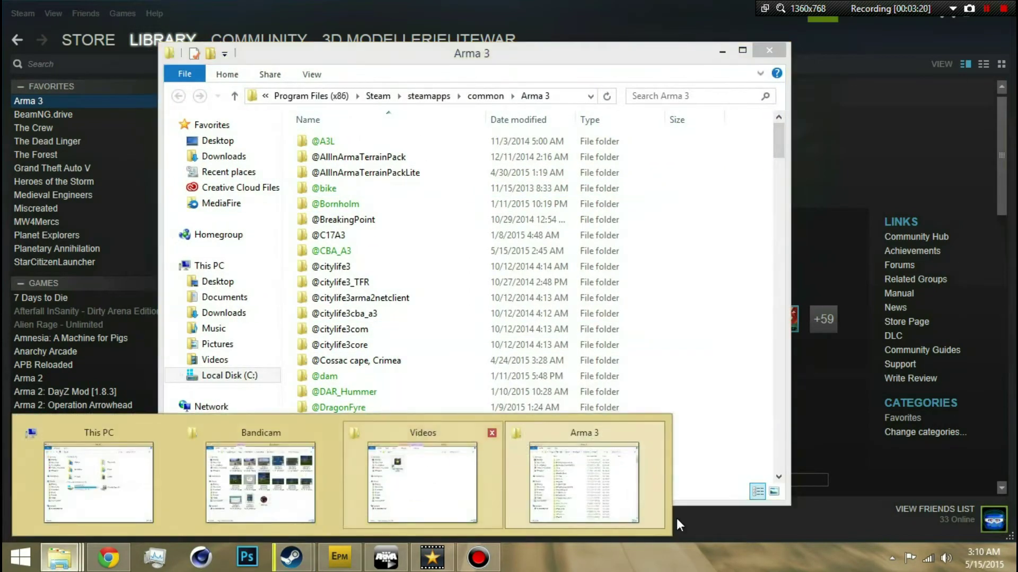
click(106, 479)
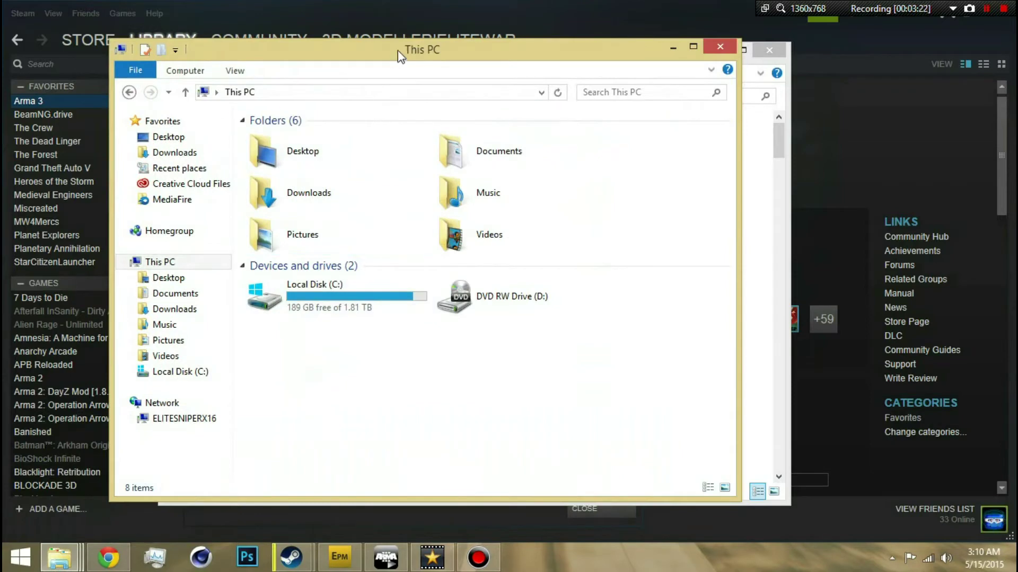
drag(398, 49, 456, 46)
double_click(344, 294)
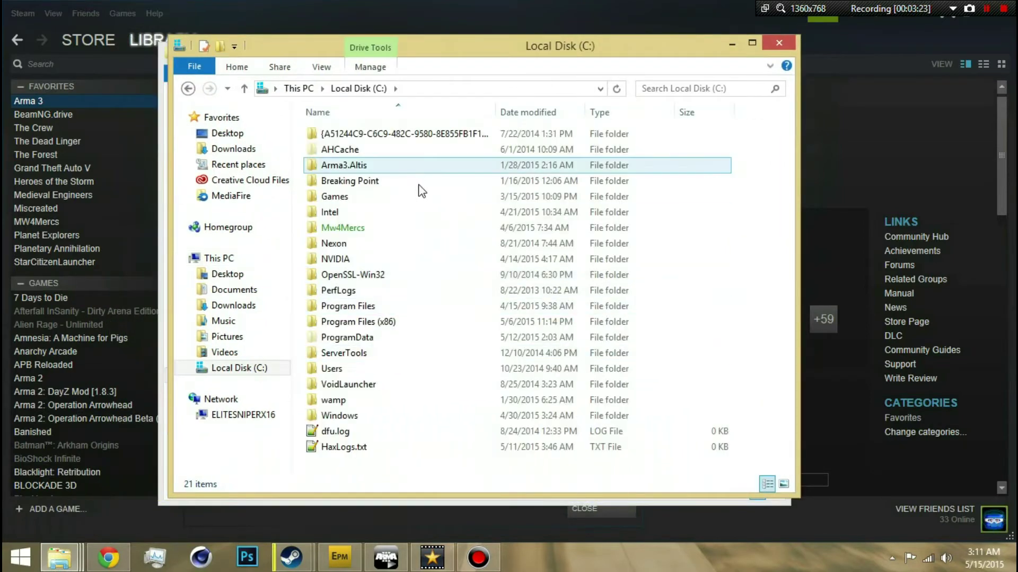
double_click(395, 322)
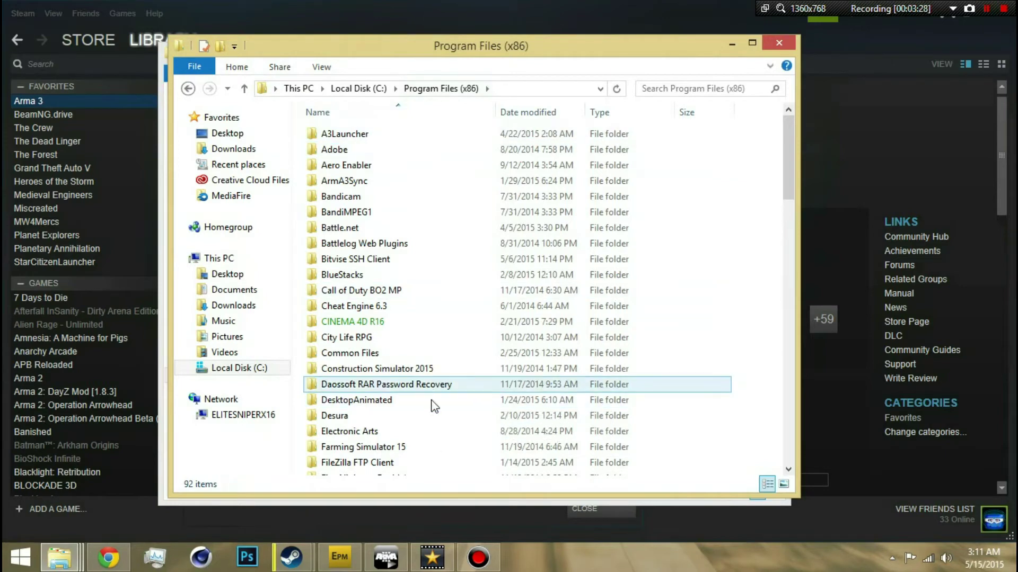
scroll(398, 427, down, 1)
scroll(398, 427, down, 15)
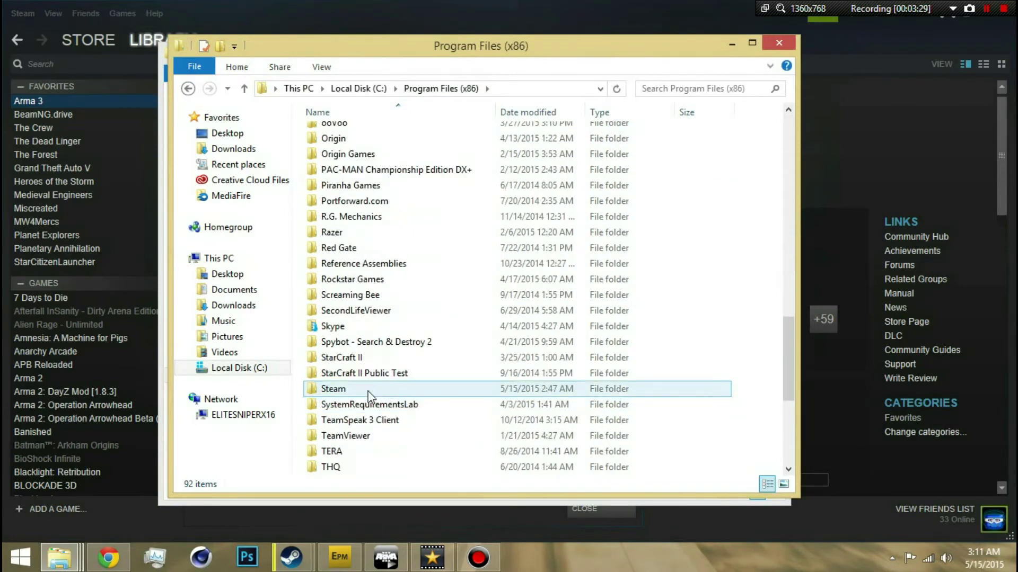
Step: Browse through Steam, SteamApps and common to the Arma 3 folder, and close this duplicate window
double_click(371, 389)
scroll(375, 221, down, 3)
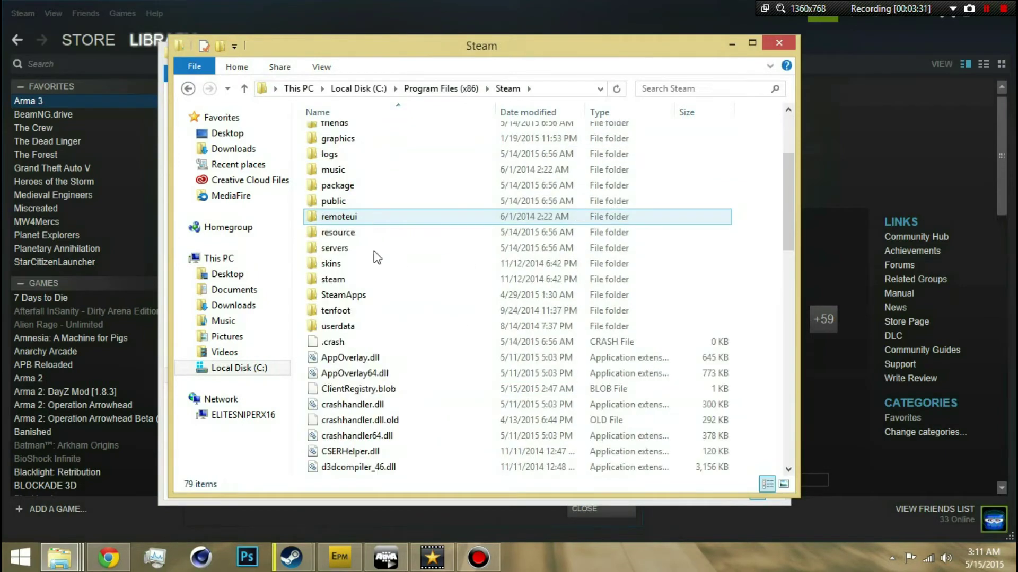
double_click(375, 291)
double_click(386, 134)
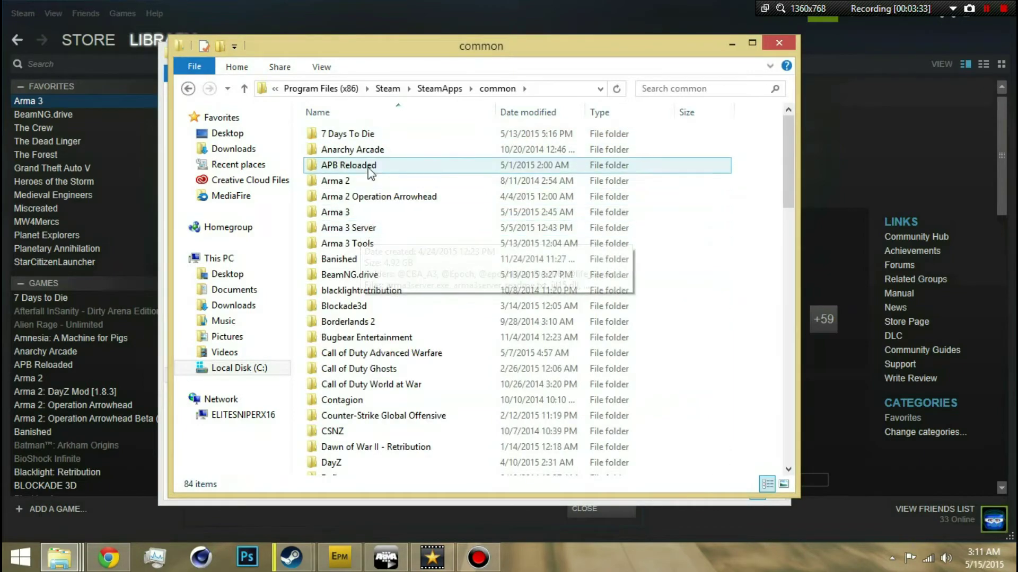
double_click(335, 212)
key(ctrl+n)
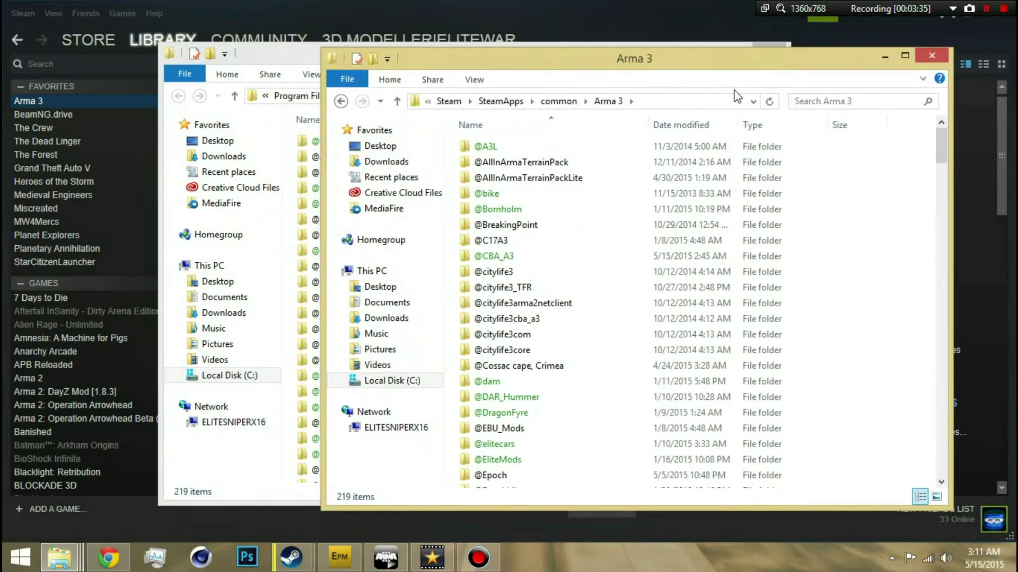
click(931, 55)
Step: Open the ModPack folder inside A3 Mods on the Desktop in a separate File Explorer window
drag(561, 61, 587, 53)
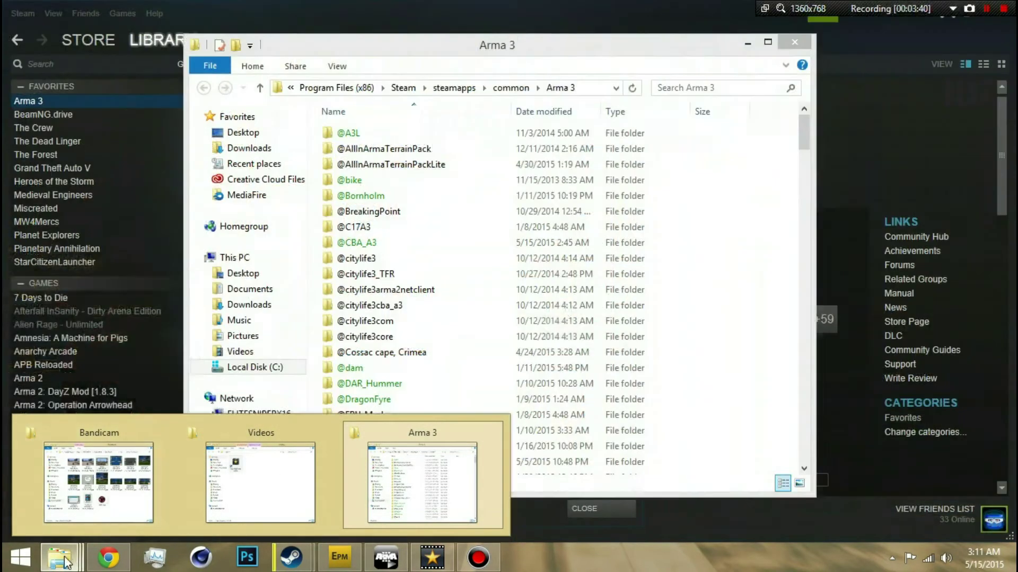
right_click(59, 557)
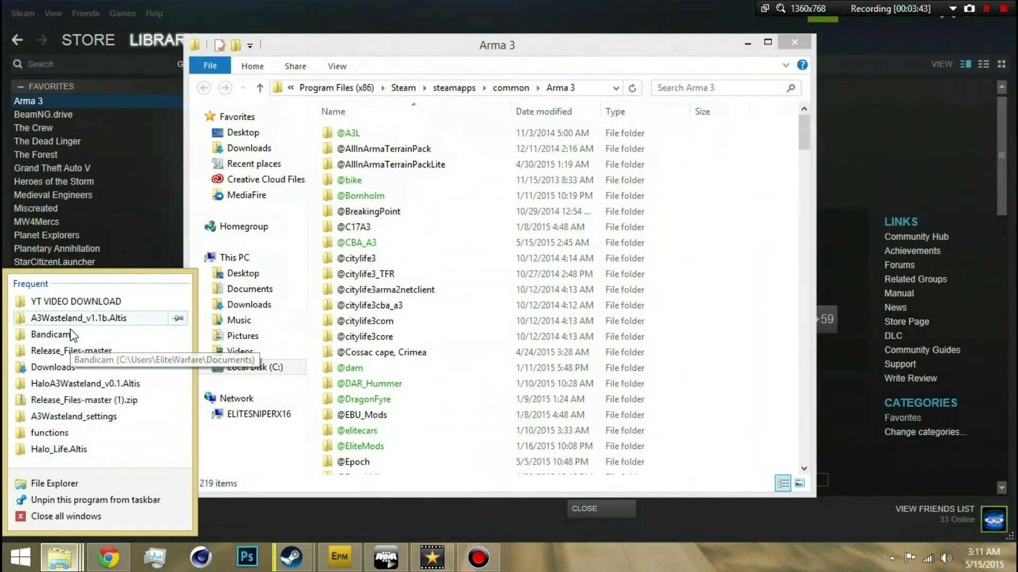
click(59, 451)
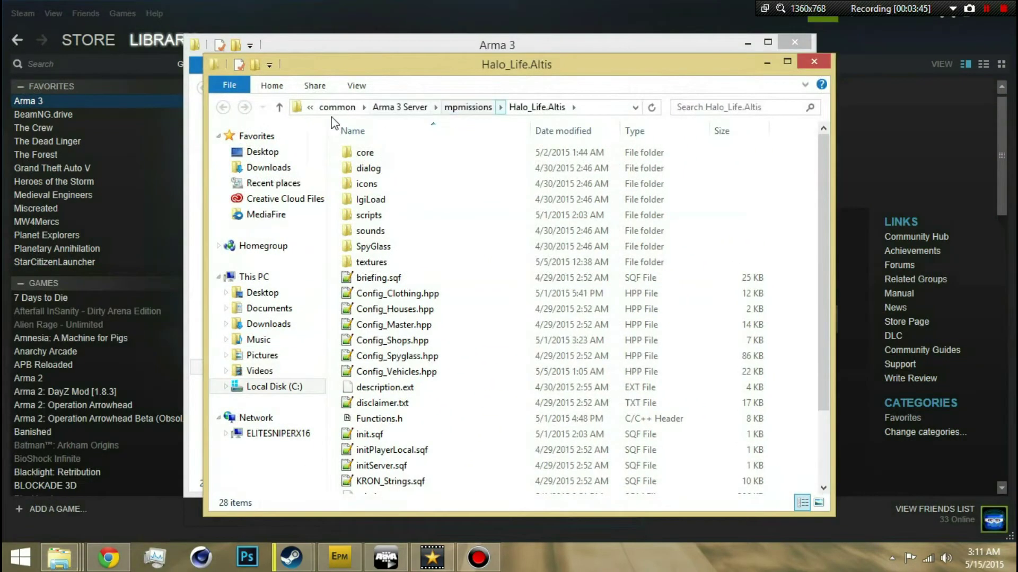
click(280, 153)
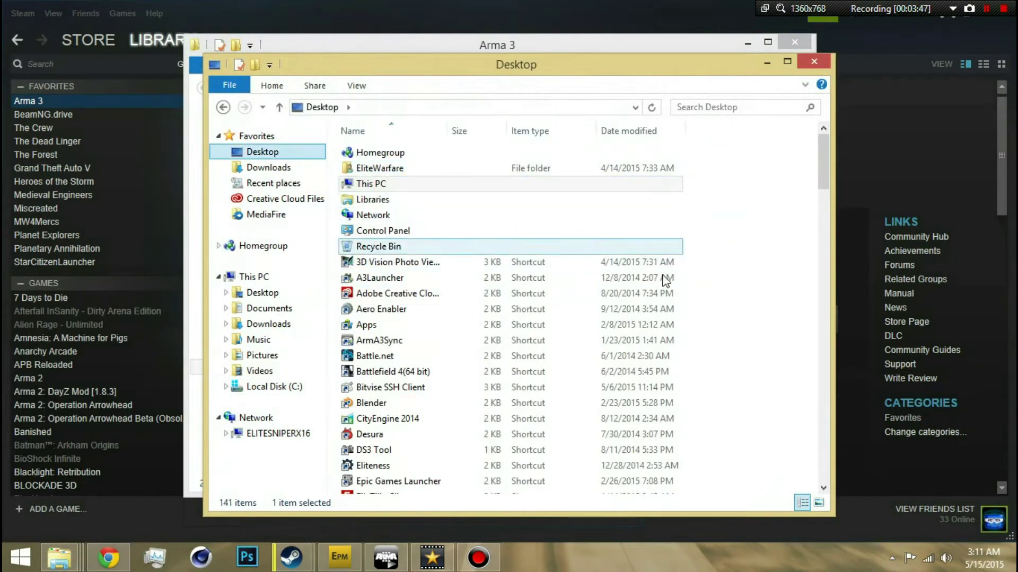
scroll(586, 286, down, 20)
scroll(522, 265, up, 1)
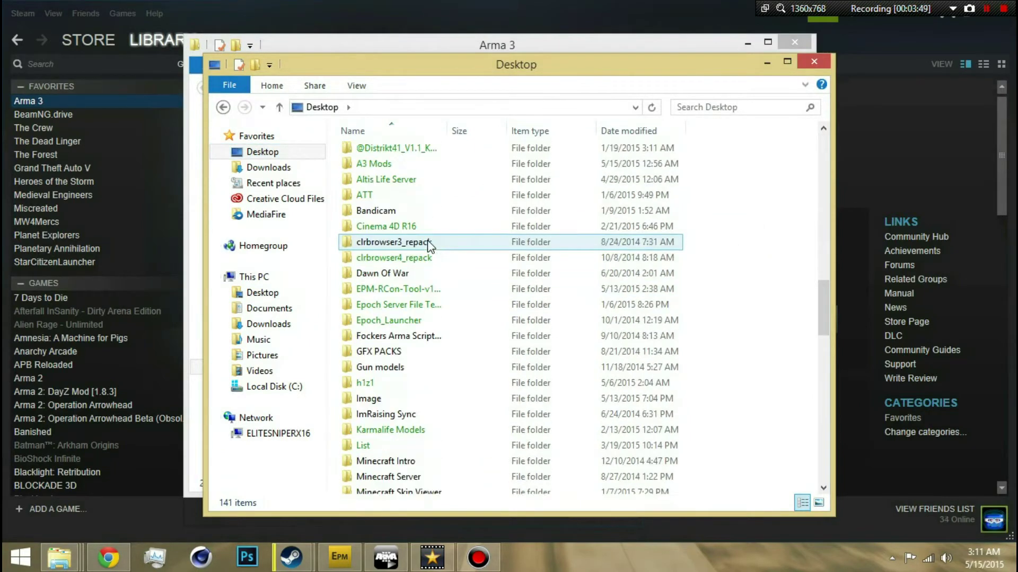
double_click(389, 173)
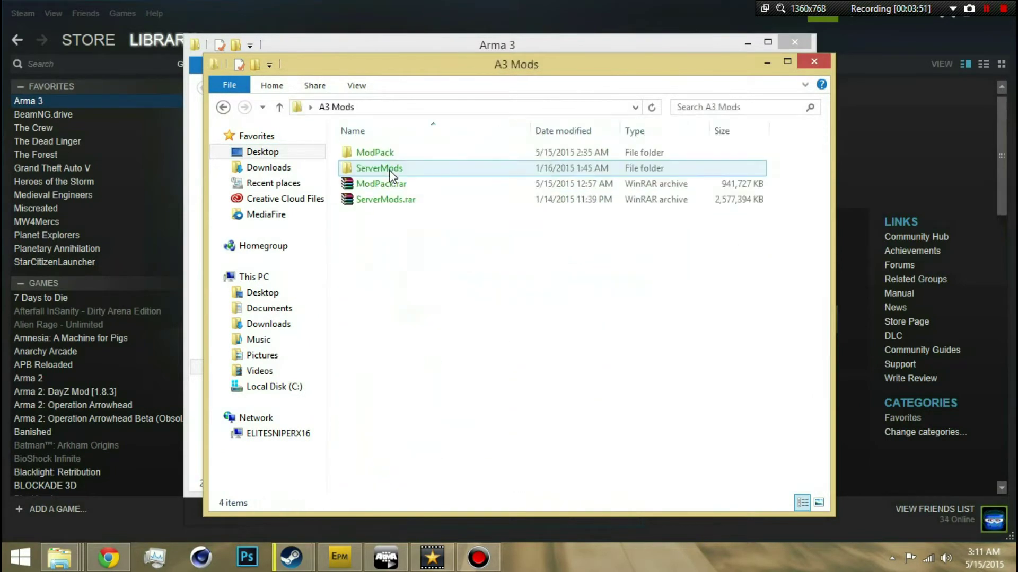
double_click(377, 154)
Step: Arrange the Arma 3 and ModPack folder windows side by side so the contents of both are visible
drag(484, 79, 743, 70)
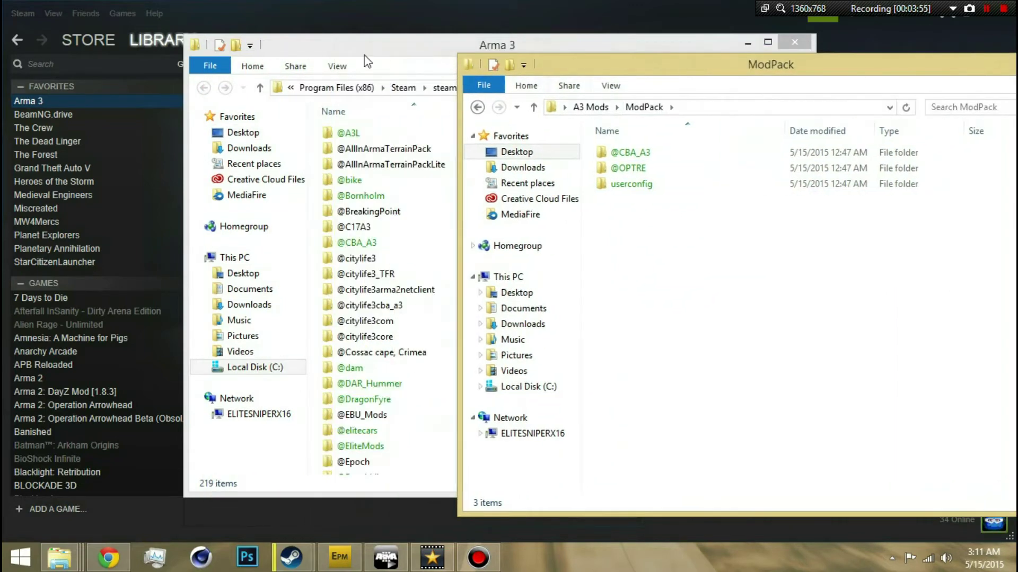
drag(543, 66, 474, 67)
drag(543, 61, 409, 48)
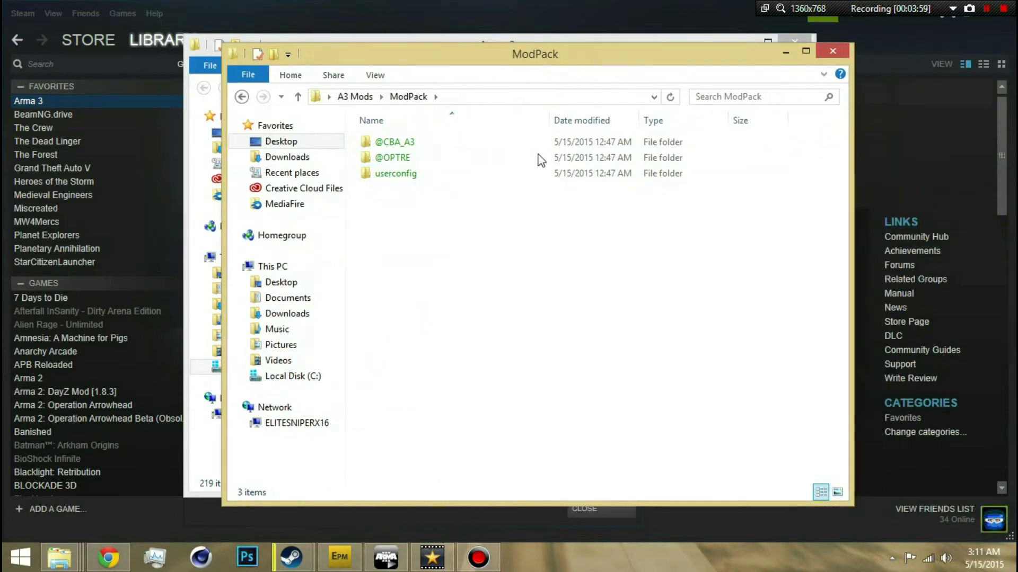
drag(539, 57, 500, 66)
click(378, 182)
drag(446, 64, 841, 52)
click(441, 57)
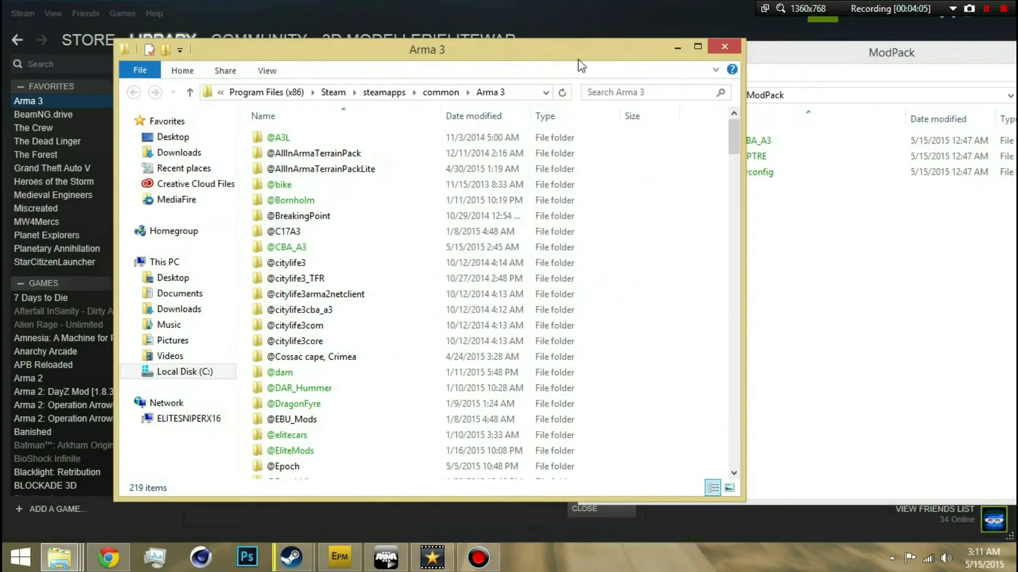
drag(655, 53, 515, 52)
click(695, 57)
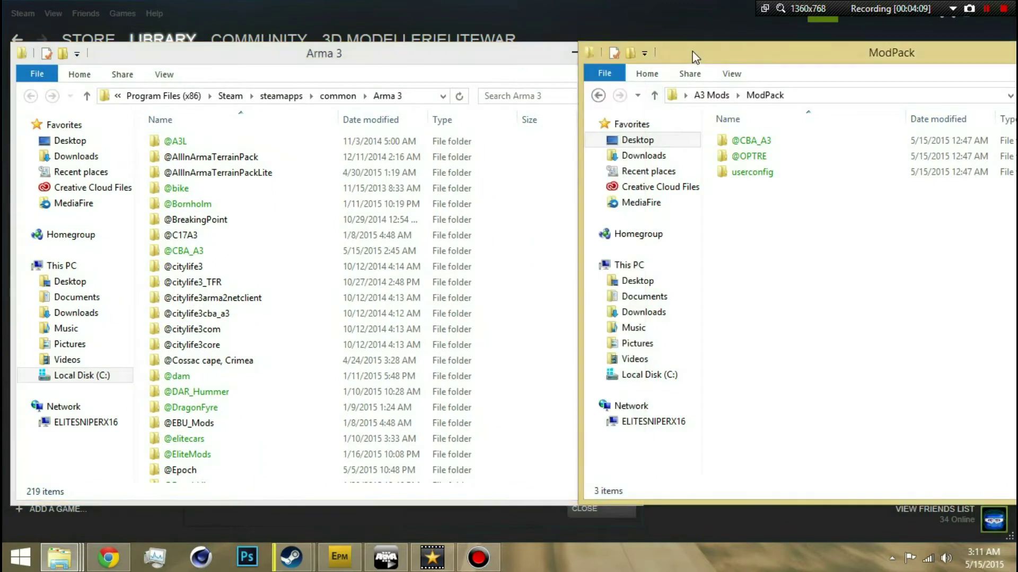
click(546, 52)
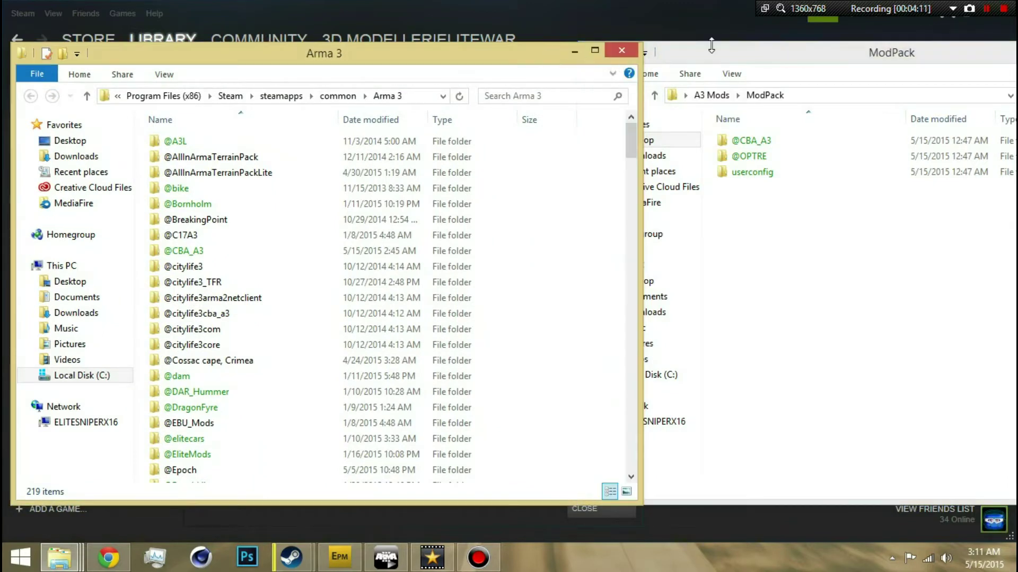
click(672, 59)
click(521, 61)
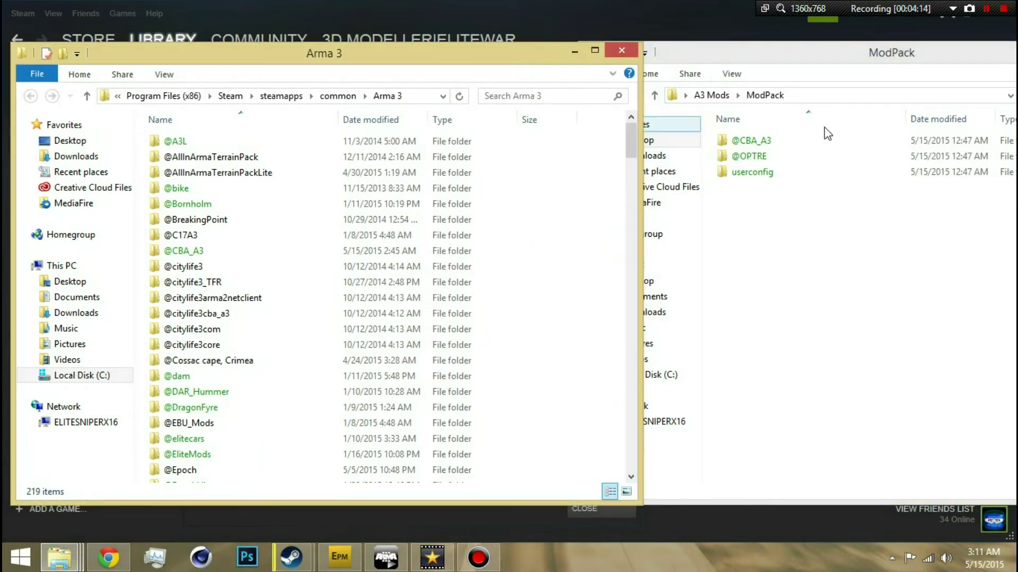
Step: Move the ModPack window over the edge of the Arma 3 window, keeping both folder lists in view
drag(819, 64, 538, 64)
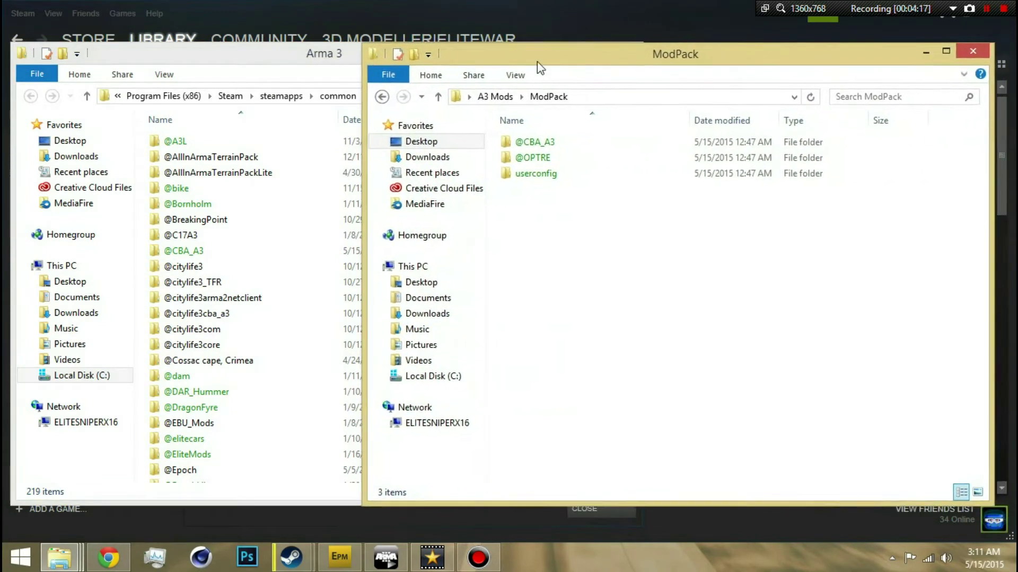
click(341, 61)
key(alt+Tab)
drag(536, 60, 541, 58)
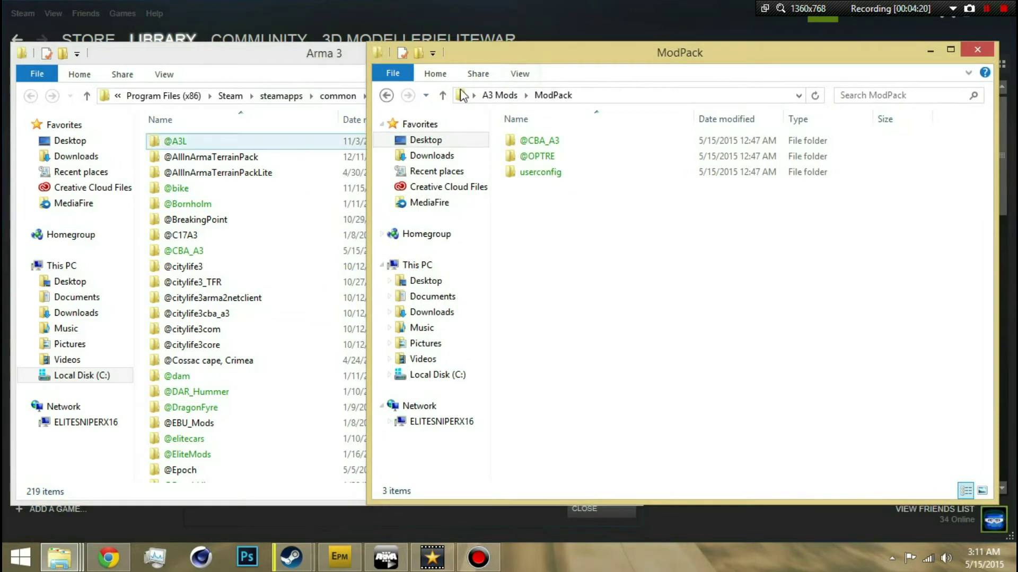
double_click(564, 139)
key(BackSpace)
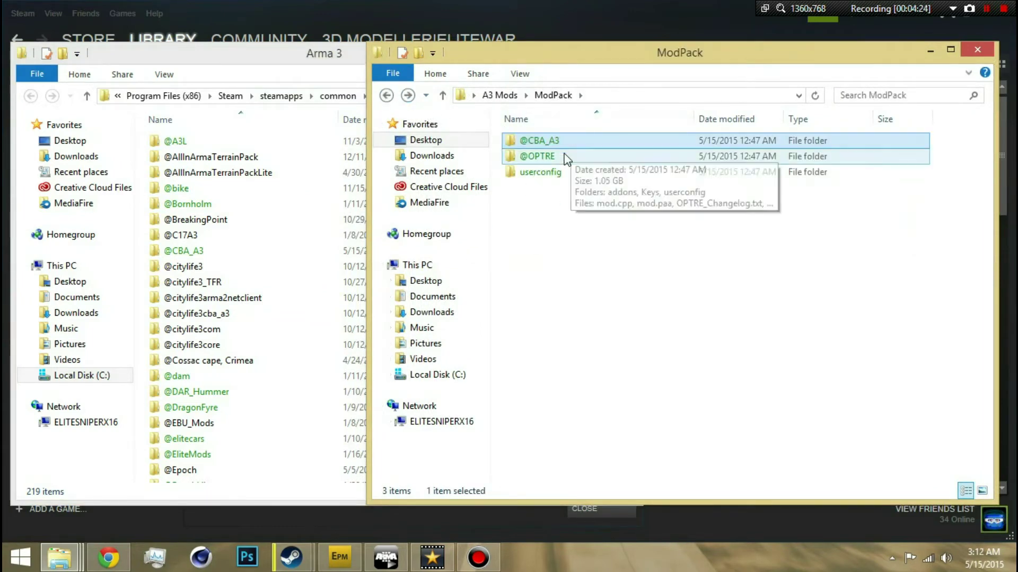
double_click(537, 156)
click(387, 97)
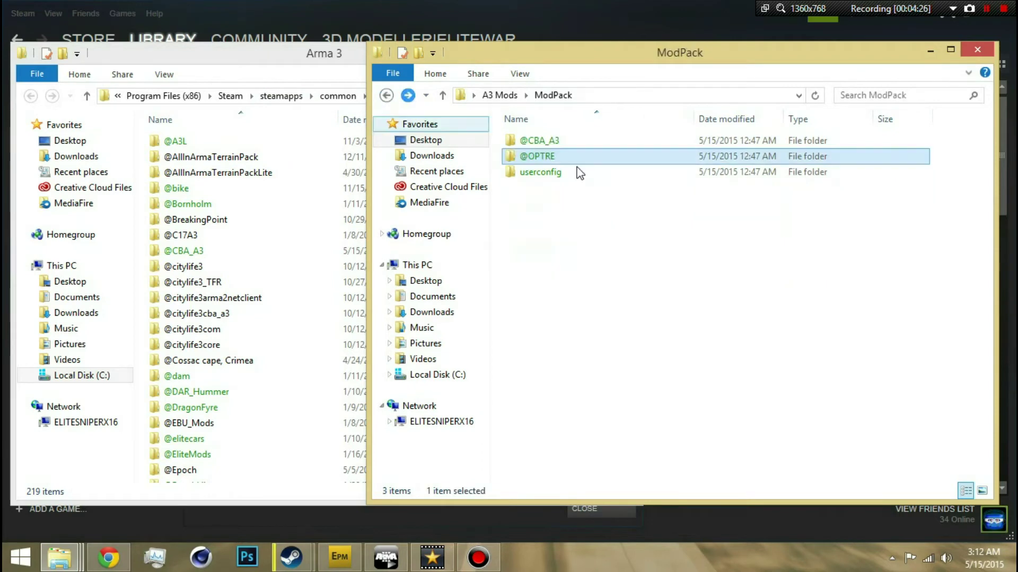
double_click(570, 176)
click(387, 97)
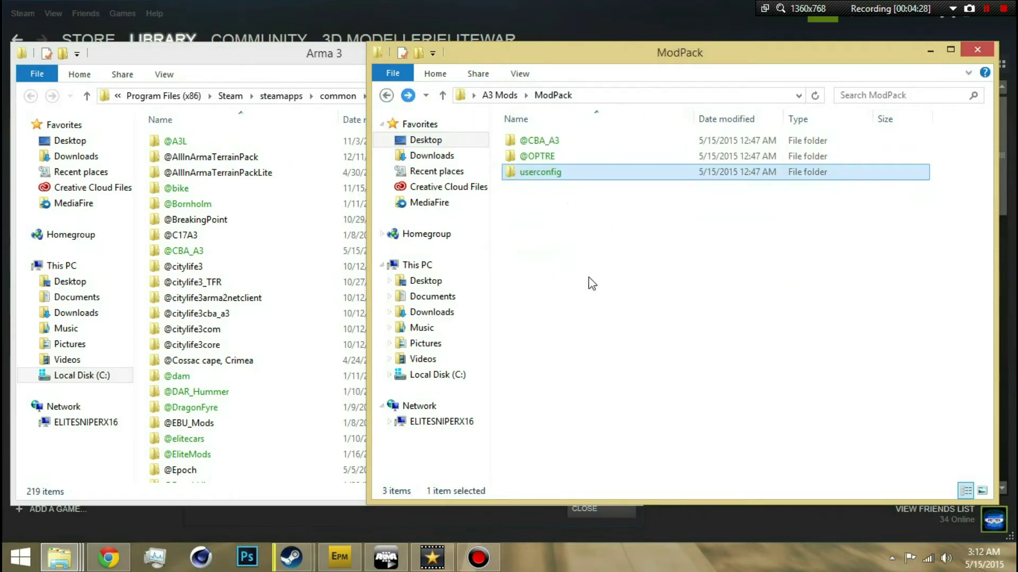
Step: Look through the userconfig folder, including its RQ11RAVEN and OPTRE subfolders, and return to ModPack
double_click(552, 170)
click(561, 173)
double_click(539, 173)
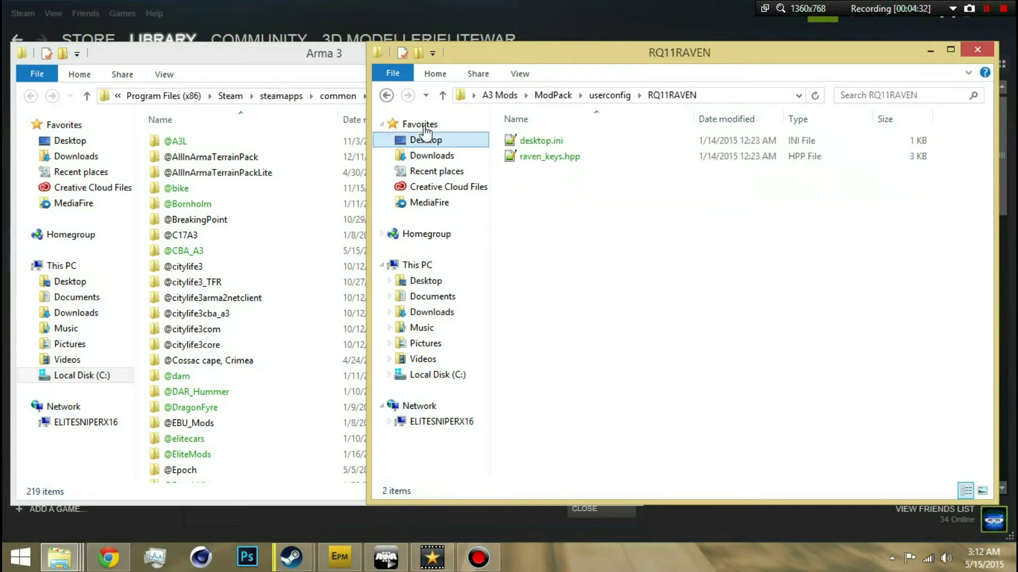
click(387, 95)
click(388, 95)
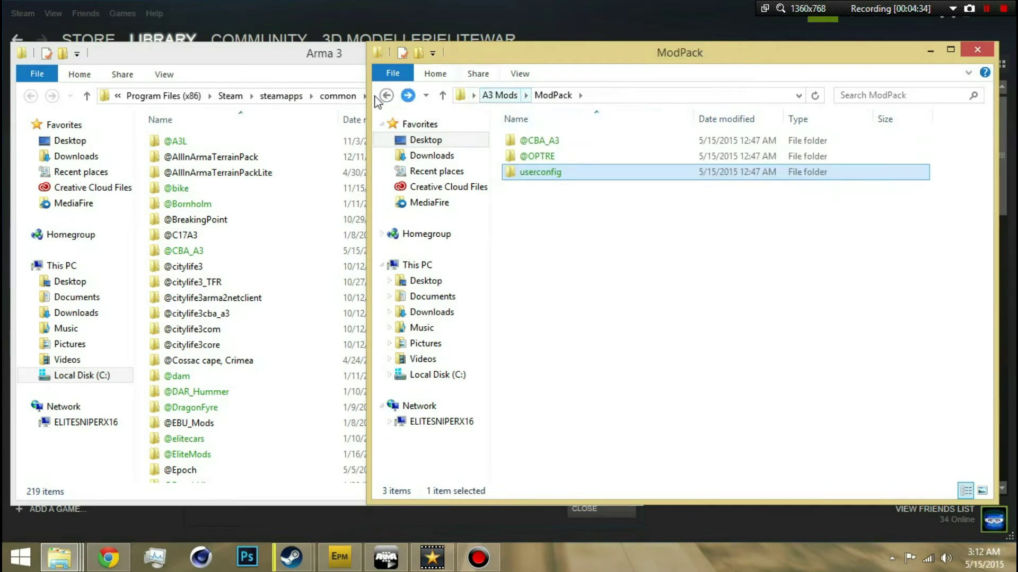
double_click(549, 168)
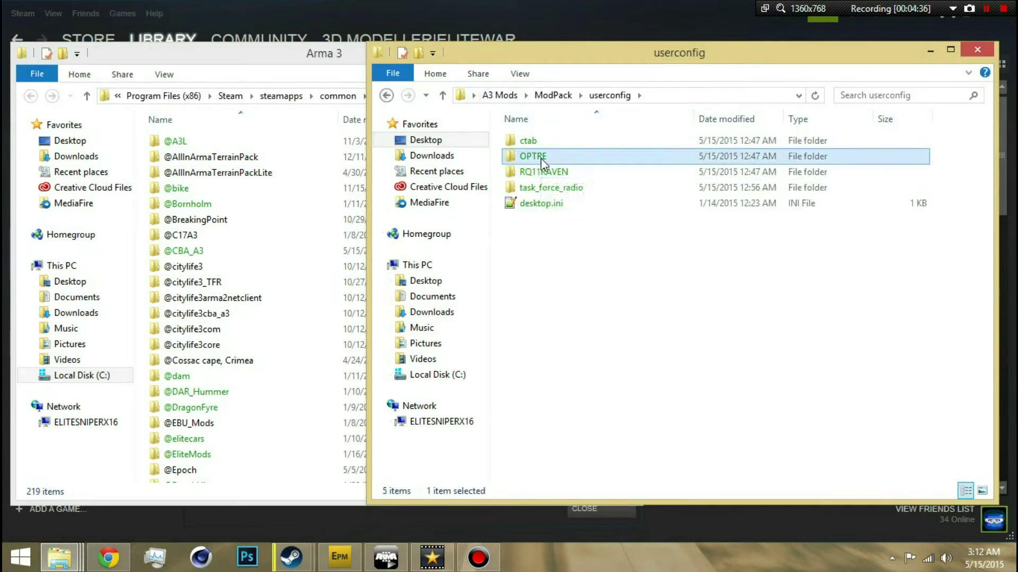
double_click(541, 158)
click(387, 96)
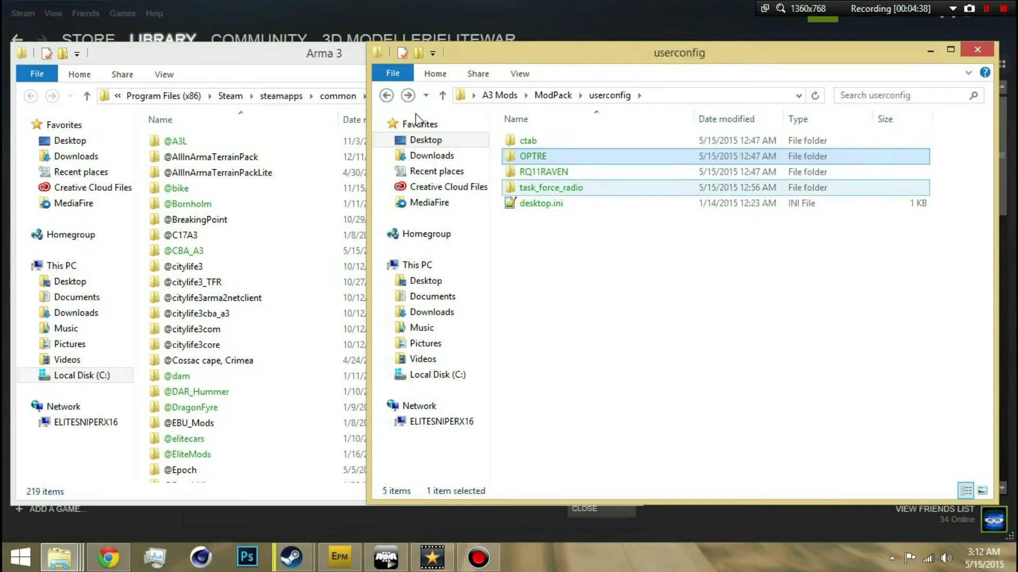
click(388, 96)
double_click(540, 170)
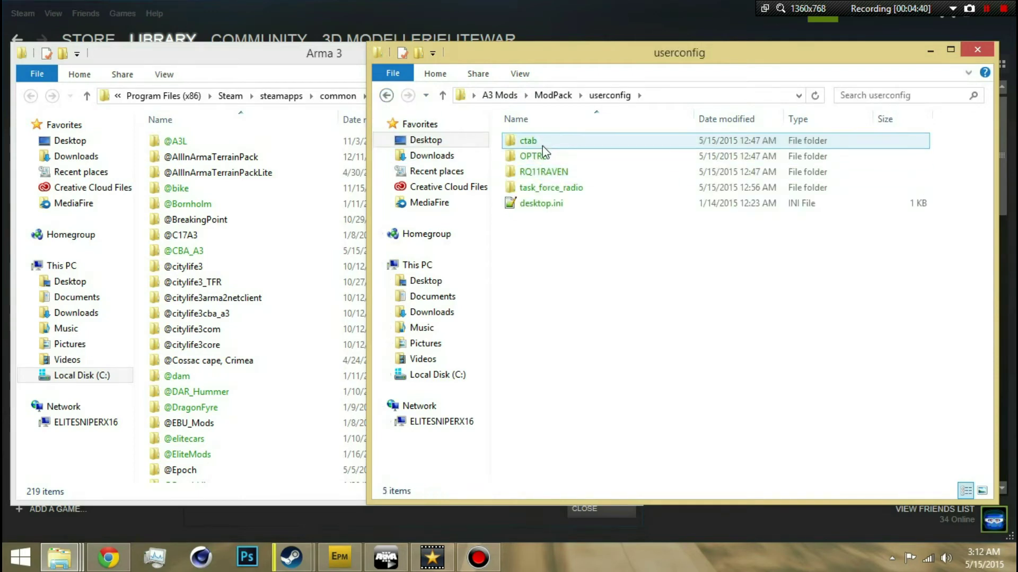
click(388, 96)
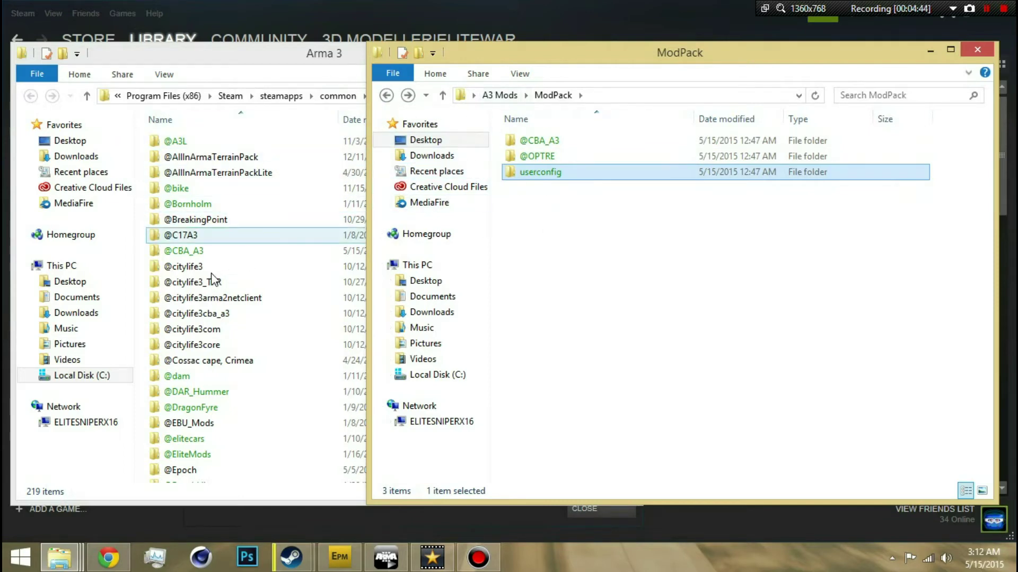
click(197, 254)
key(Delete)
scroll(197, 257, down, 5)
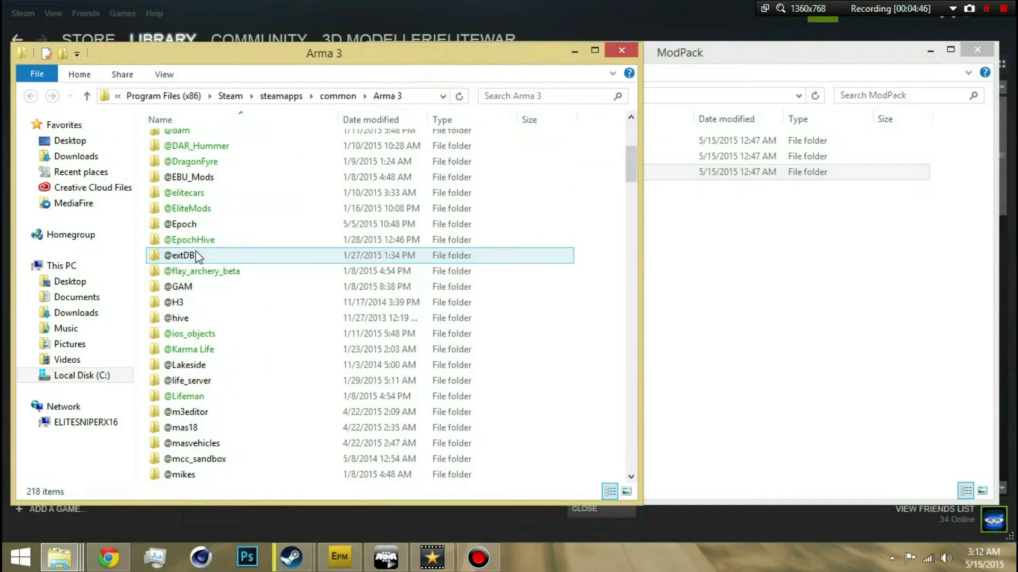
scroll(197, 256, down, 6)
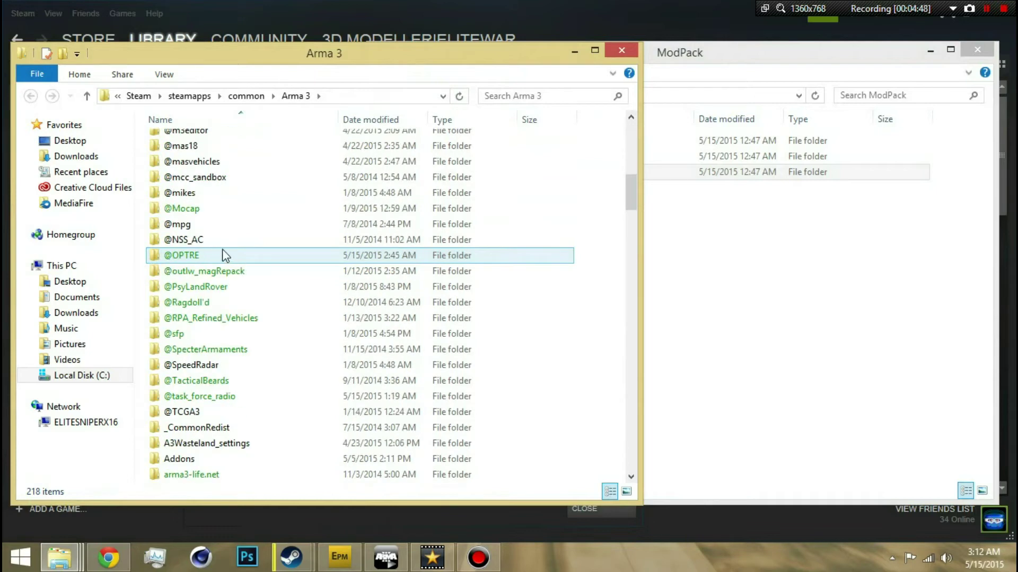
click(217, 256)
key(Delete)
scroll(212, 265, down, 10)
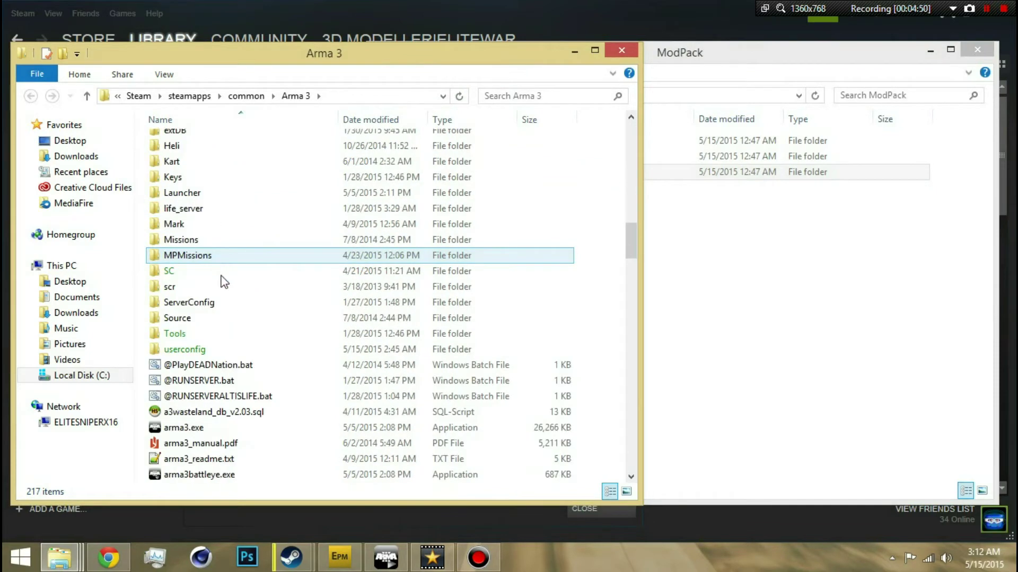
click(217, 350)
key(Delete)
scroll(262, 309, up, 2)
drag(685, 238, 583, 149)
right_click(584, 148)
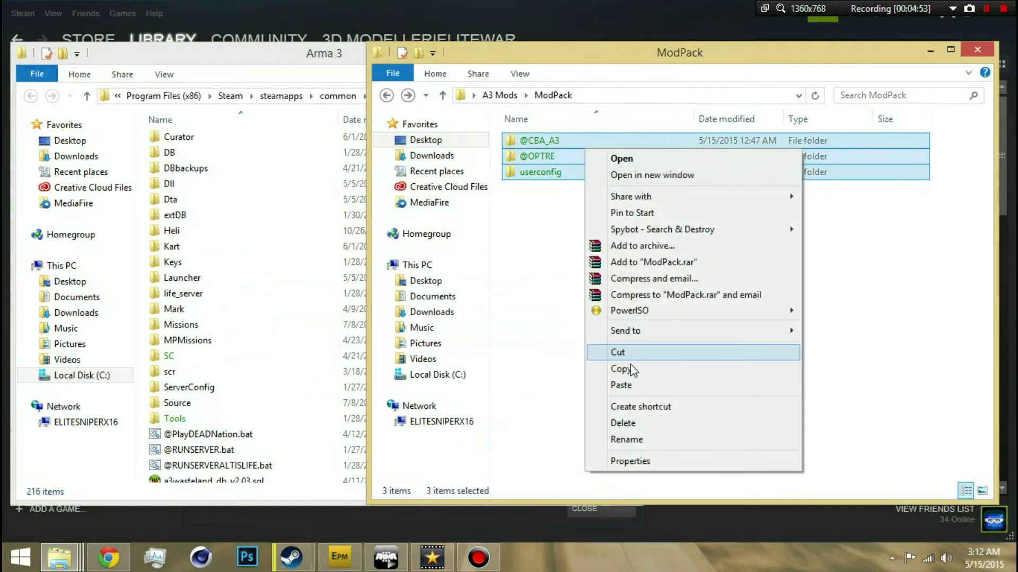
click(630, 369)
right_click(144, 219)
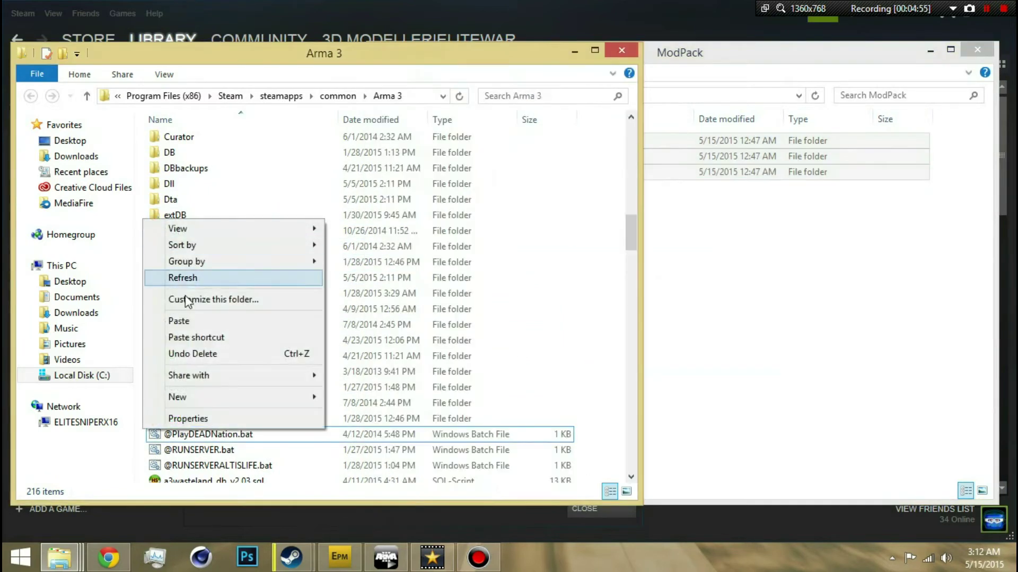
click(180, 322)
Step: Close the ModPack window, let the copy finish, and close the Arma 3 folder window
click(644, 94)
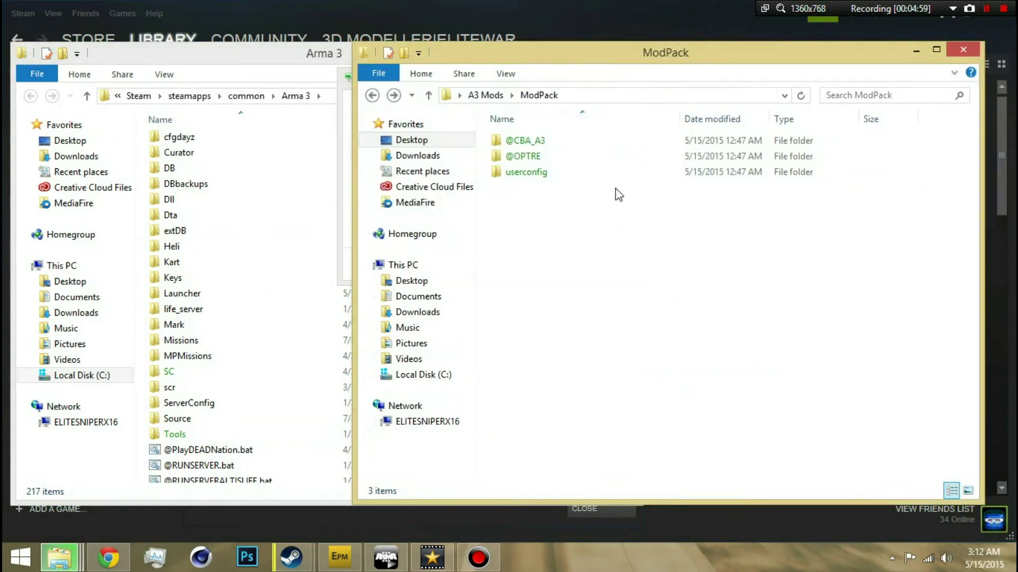
drag(559, 198, 501, 120)
drag(525, 156, 620, 222)
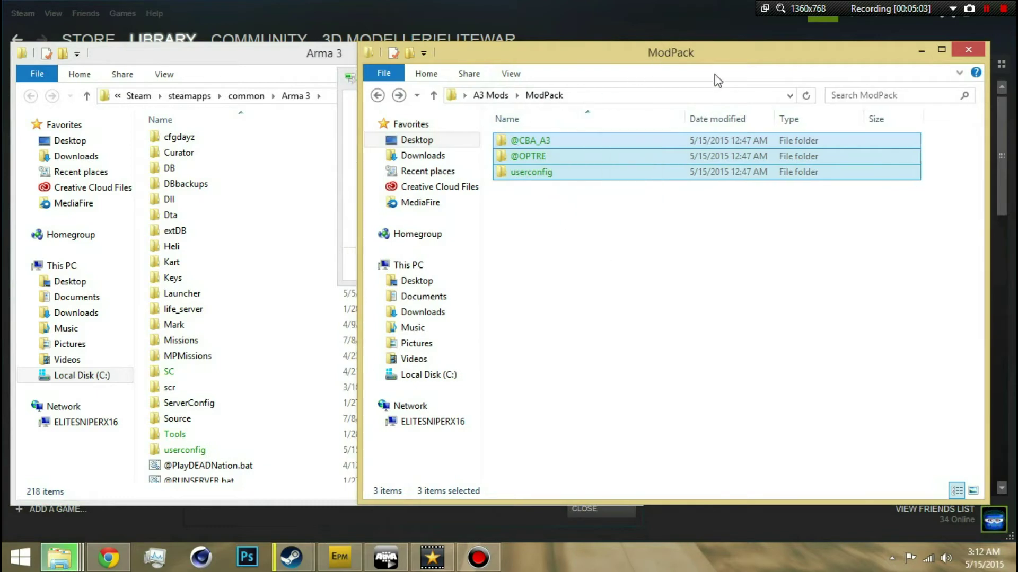
drag(717, 56, 750, 62)
drag(647, 67, 545, 68)
click(888, 46)
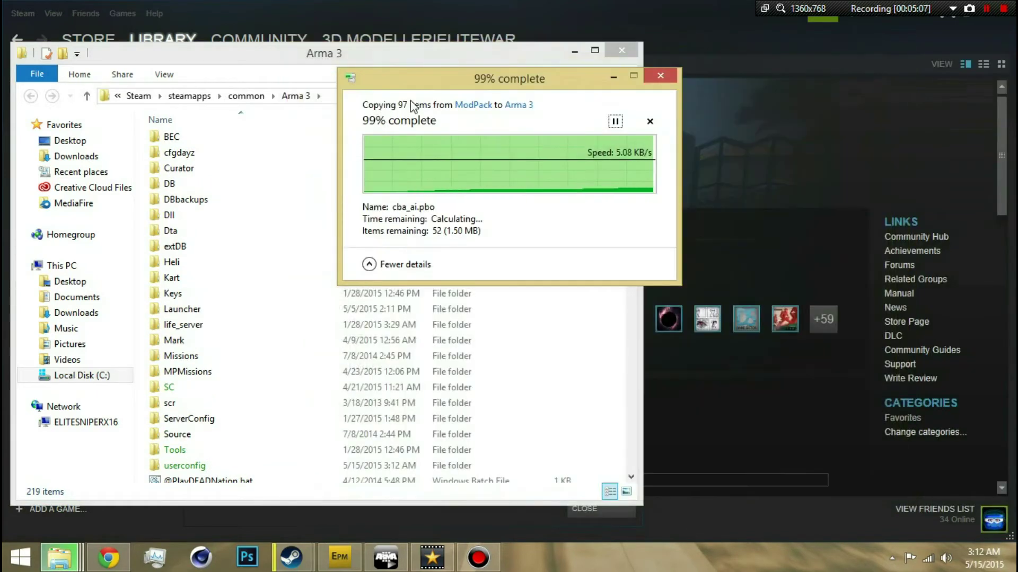
drag(522, 91, 498, 89)
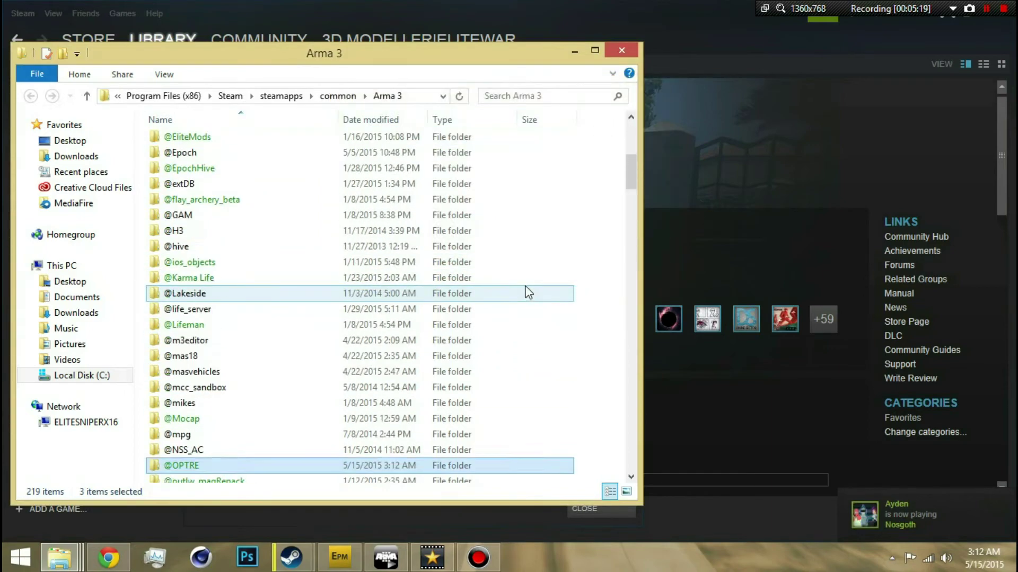
click(633, 48)
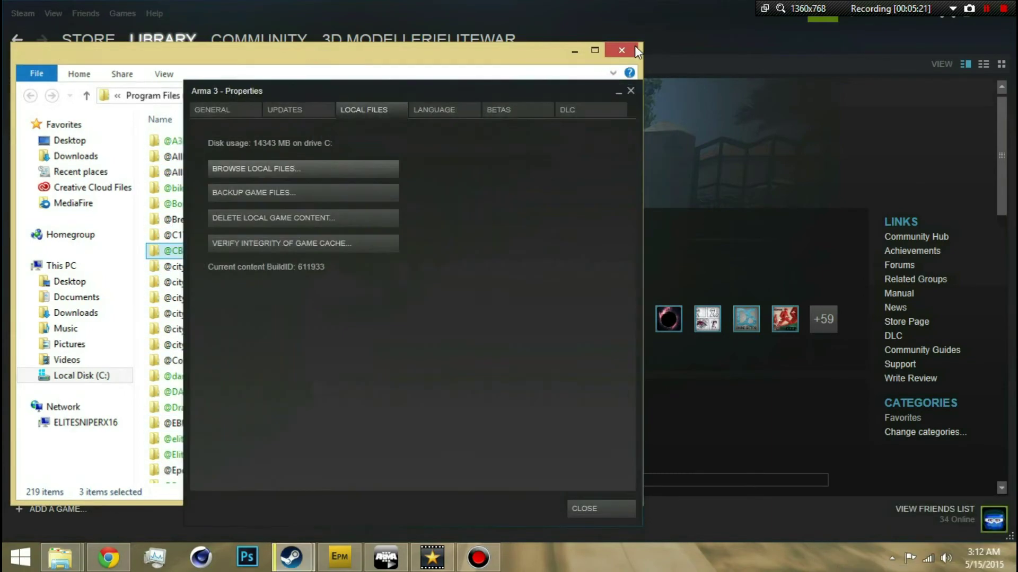
Step: Check Arma 3's launch options in its General properties, dismiss them, and view the News section of the Arma 3 launcher
click(396, 557)
drag(268, 88, 393, 88)
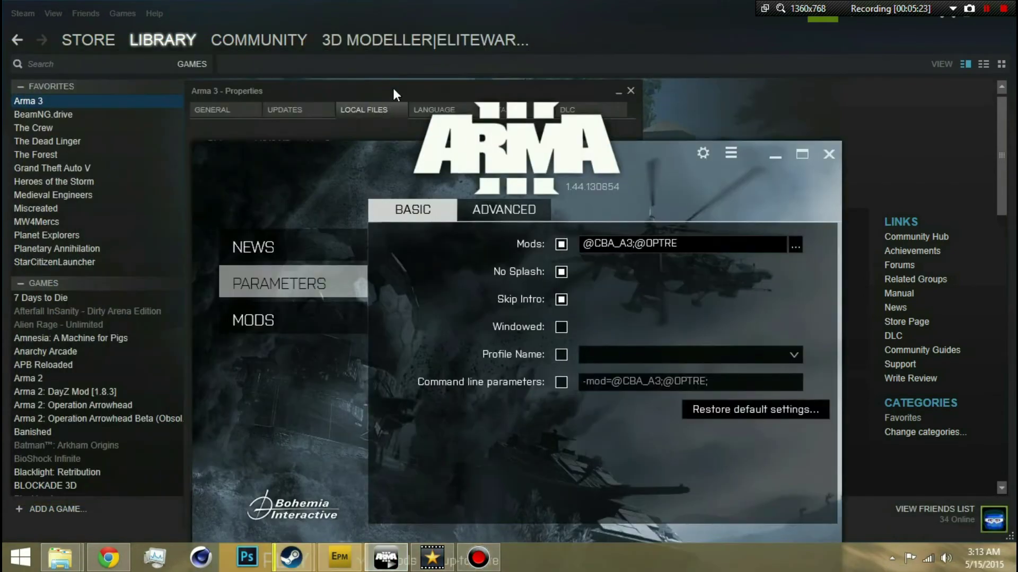
click(208, 107)
click(208, 110)
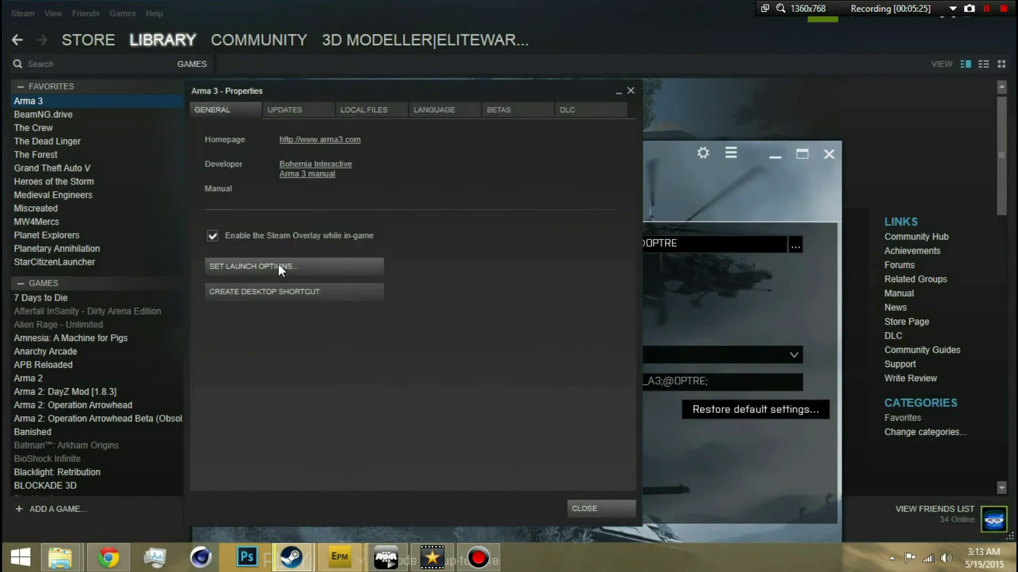
click(257, 274)
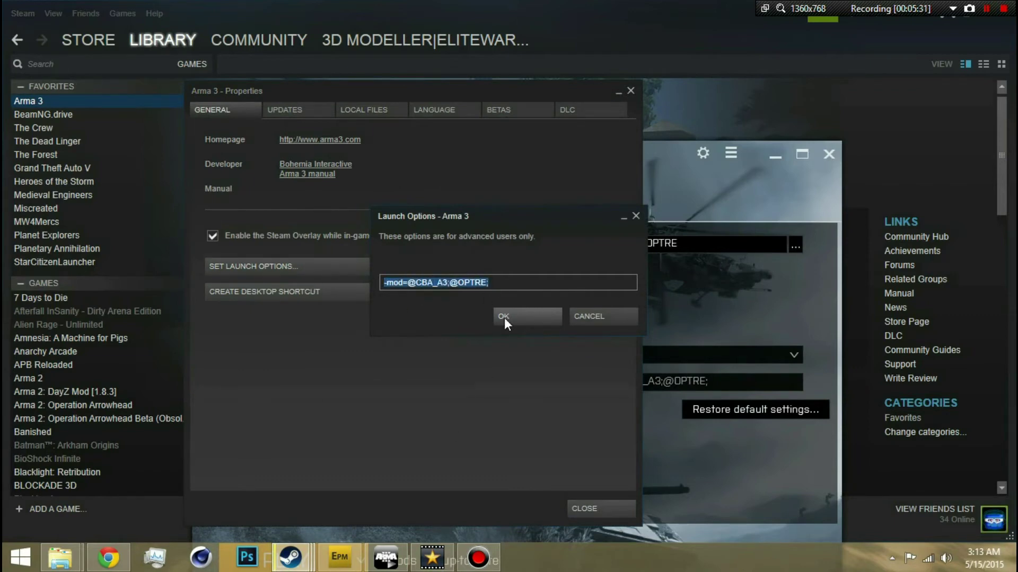
click(580, 316)
key(Escape)
drag(533, 216, 483, 166)
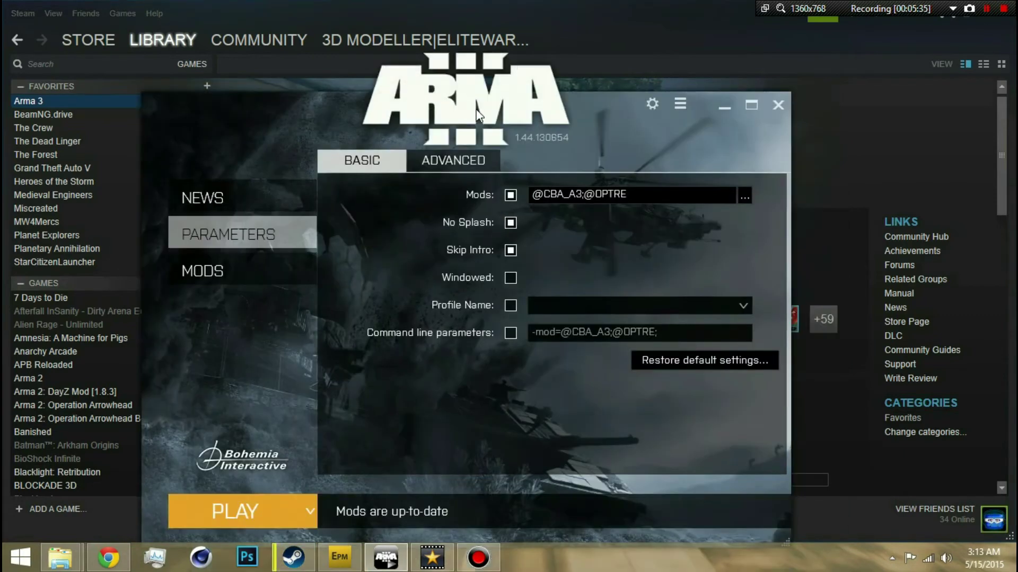
click(205, 197)
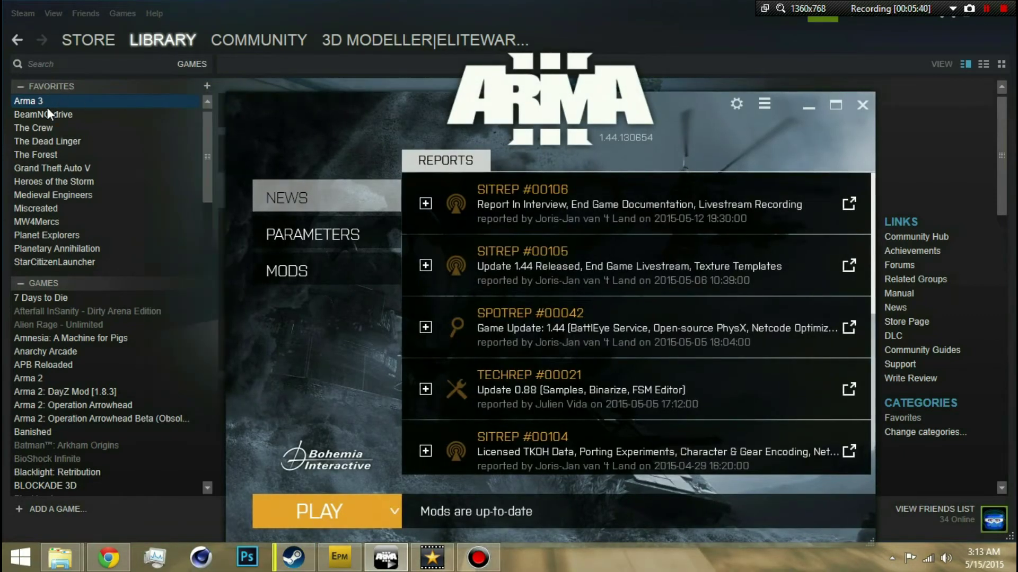
right_click(118, 98)
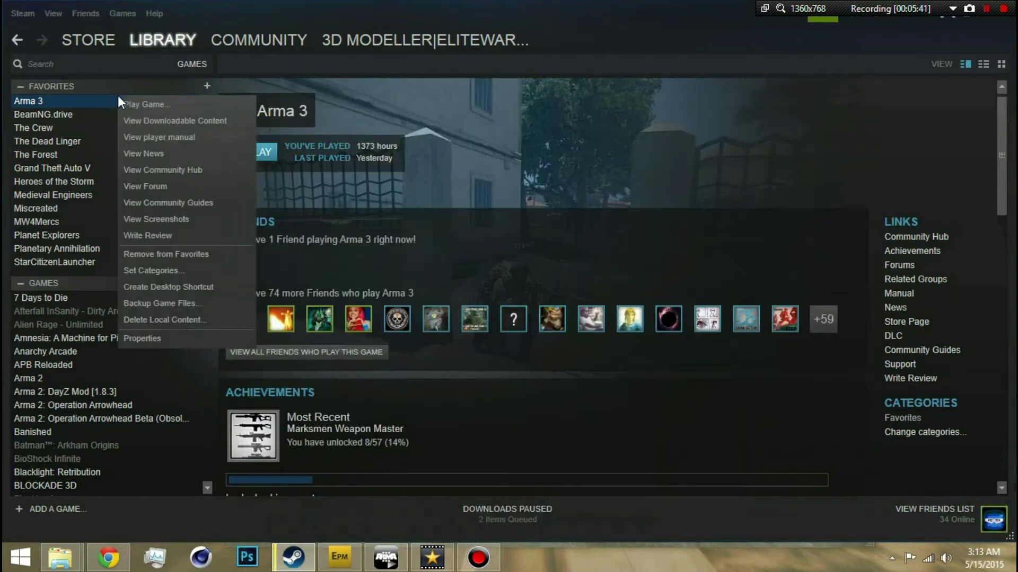
click(159, 338)
click(277, 266)
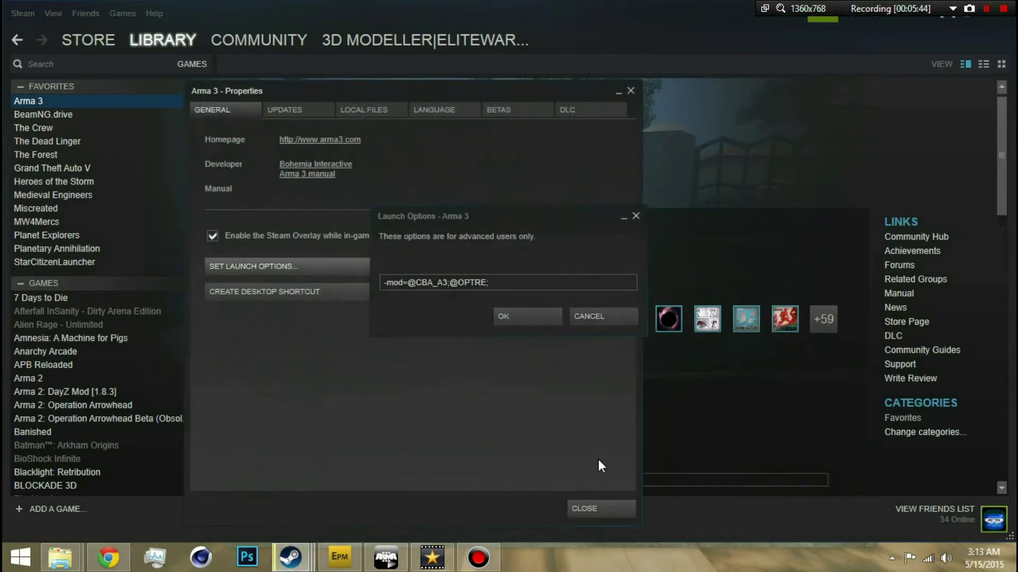
key(Return)
click(590, 506)
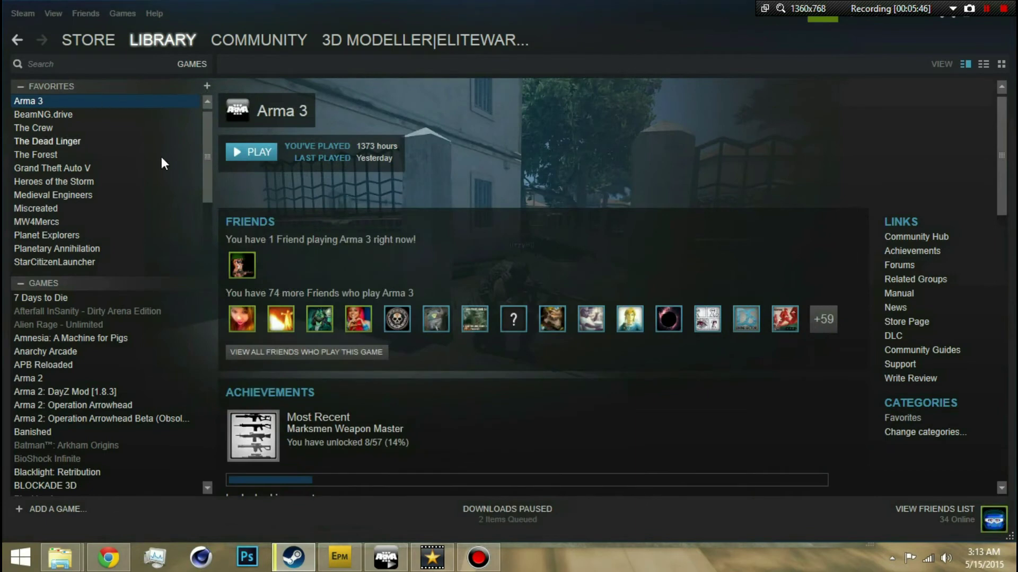
Step: Start Arma 3 from the Steam library and enable Mods in the launcher's basic parameters
click(252, 142)
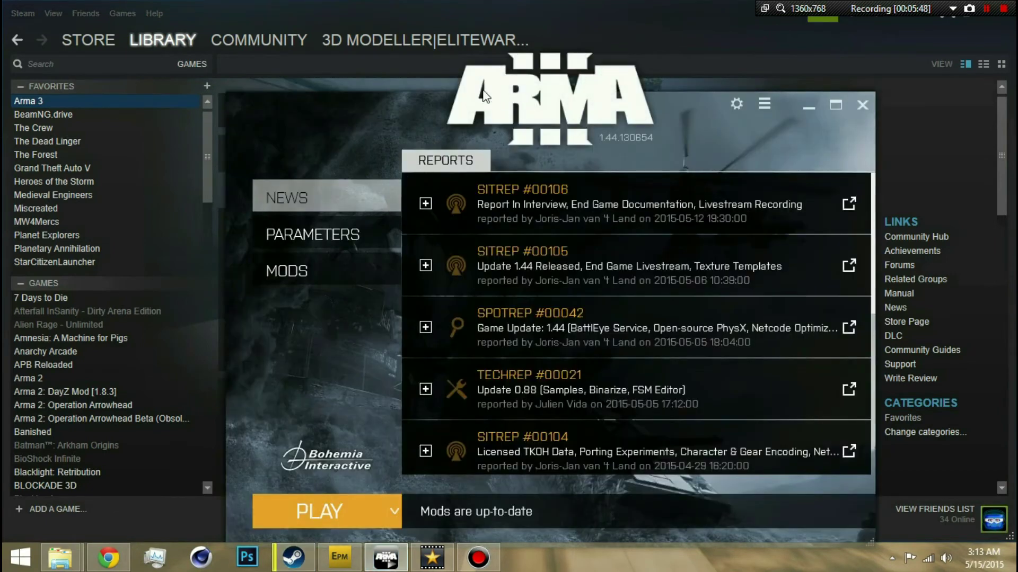
click(358, 248)
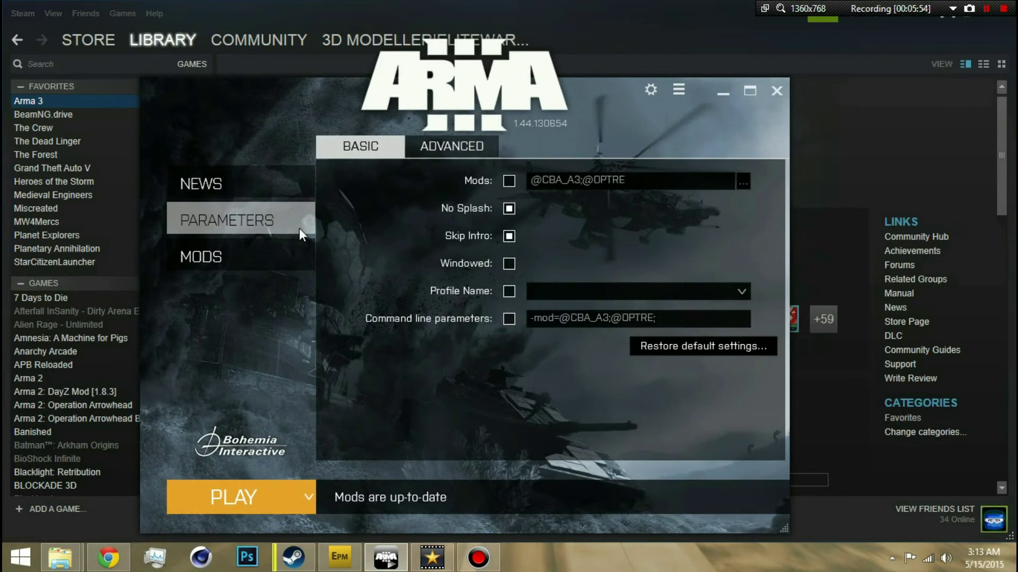
click(461, 149)
click(337, 142)
click(508, 181)
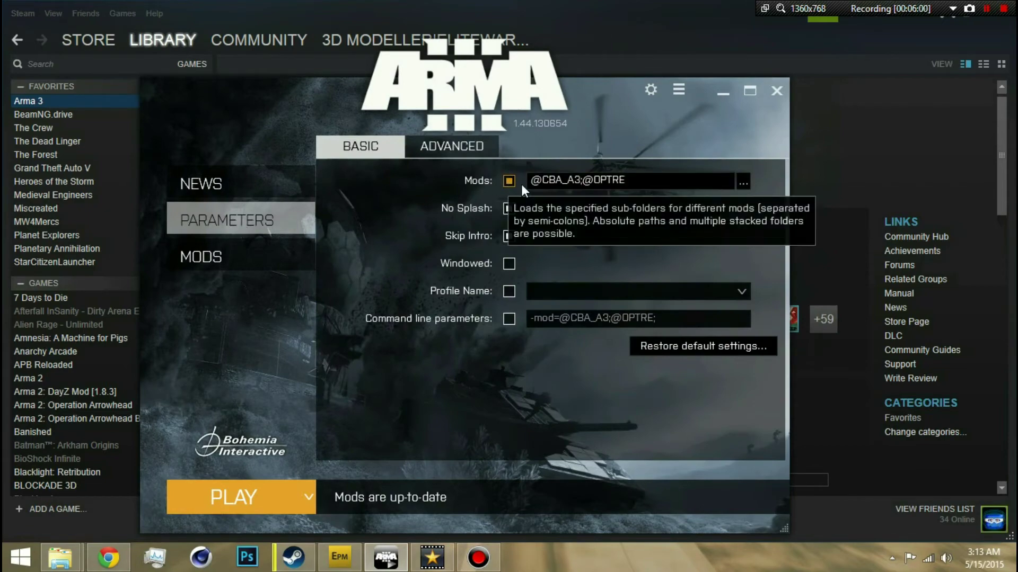
click(743, 182)
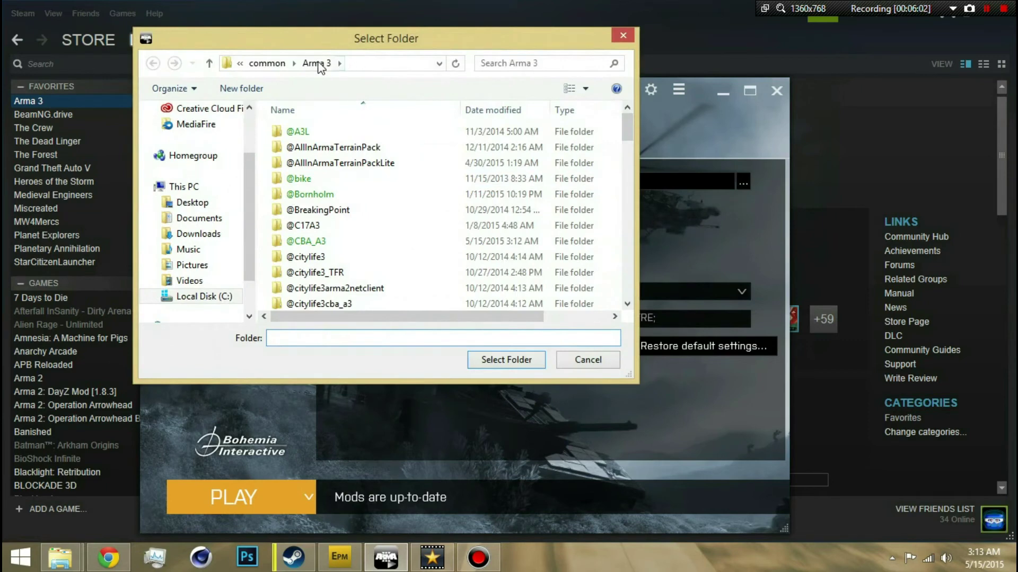
scroll(631, 144, down, 4)
scroll(631, 186, up, 4)
scroll(631, 159, down, 1)
scroll(633, 121, up, 1)
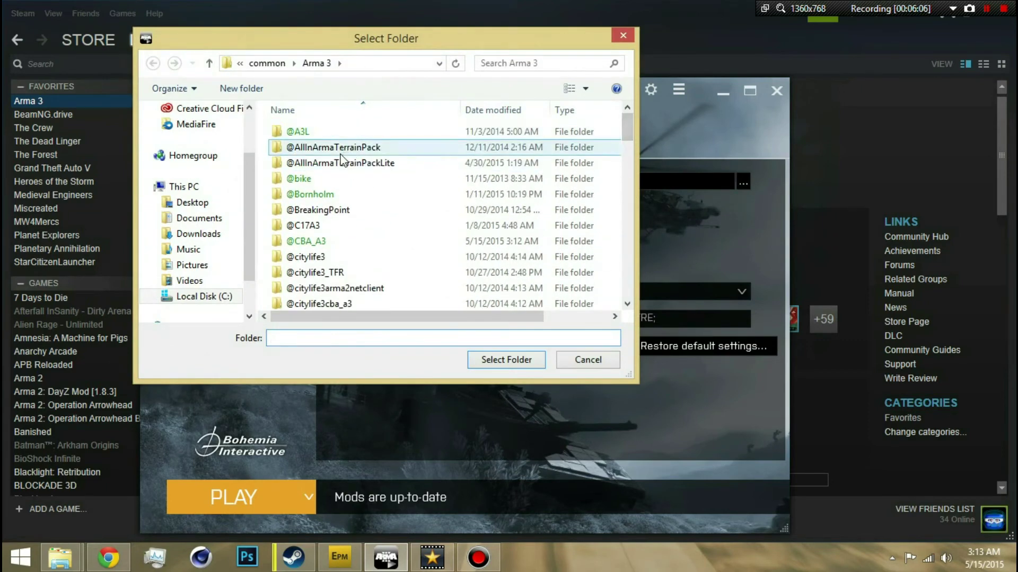
click(322, 243)
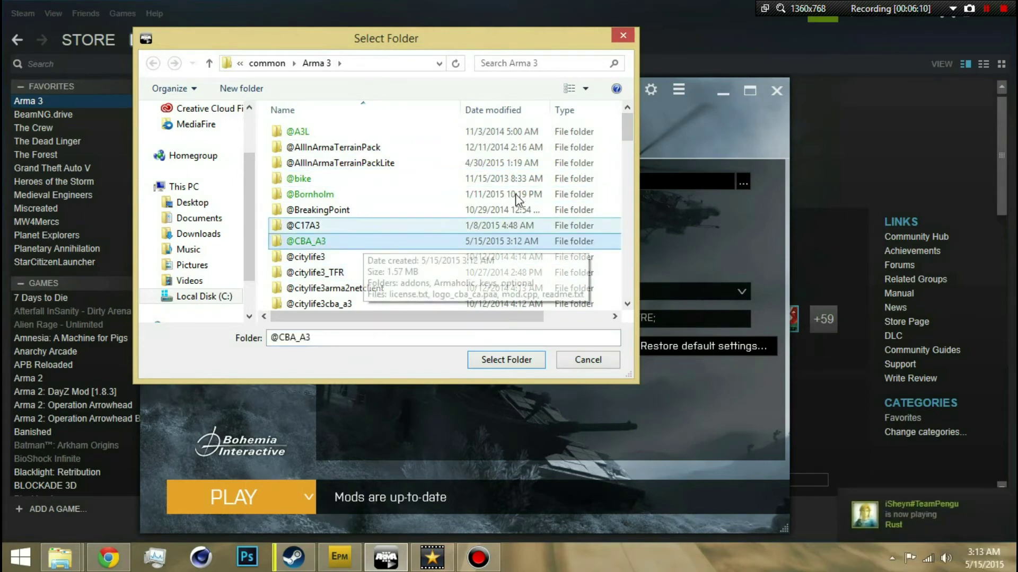
drag(630, 139, 634, 207)
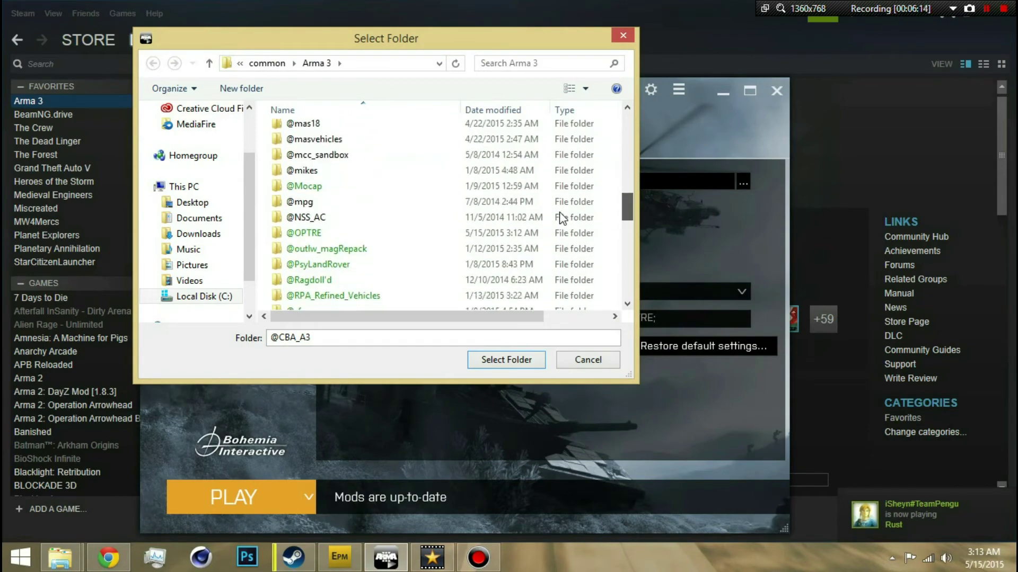
ctrl+scroll(529, 224, down, 2)
ctrl+scroll(529, 224, up, 3)
ctrl+scroll(529, 224, up, 2)
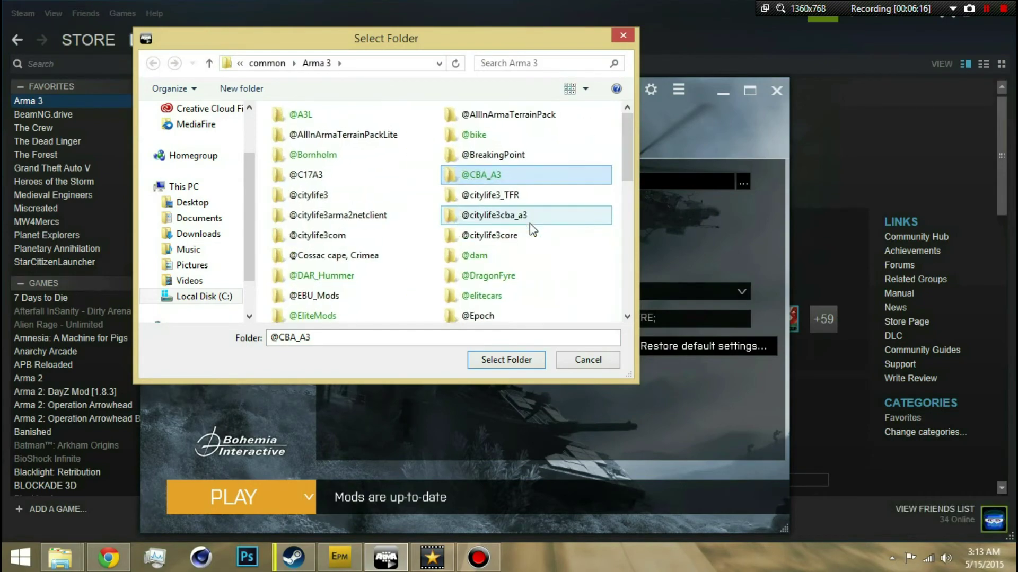
ctrl+scroll(530, 224, down, 3)
ctrl+scroll(530, 228, down, 2)
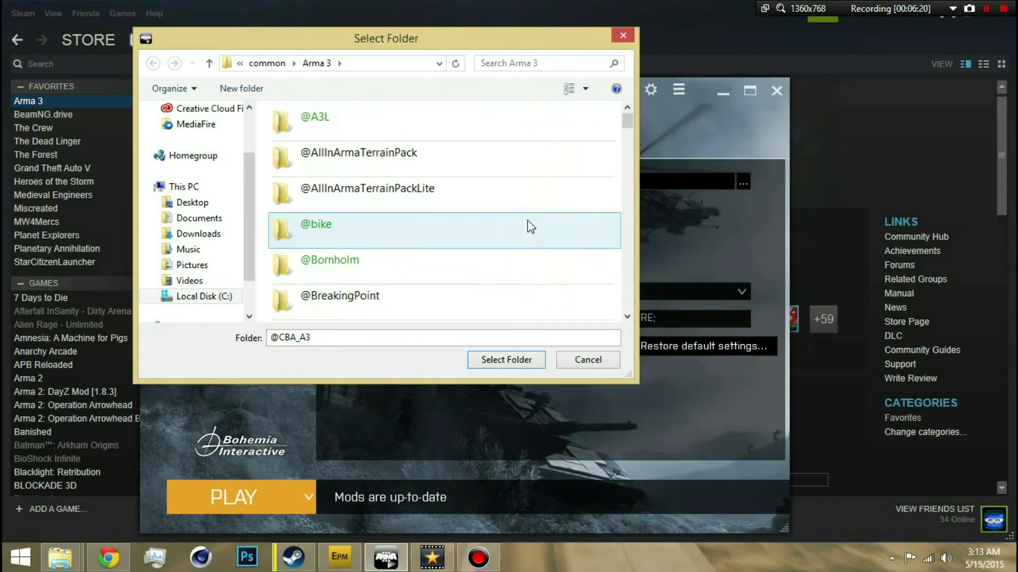
ctrl+scroll(531, 227, up, 3)
ctrl+scroll(530, 225, up, 4)
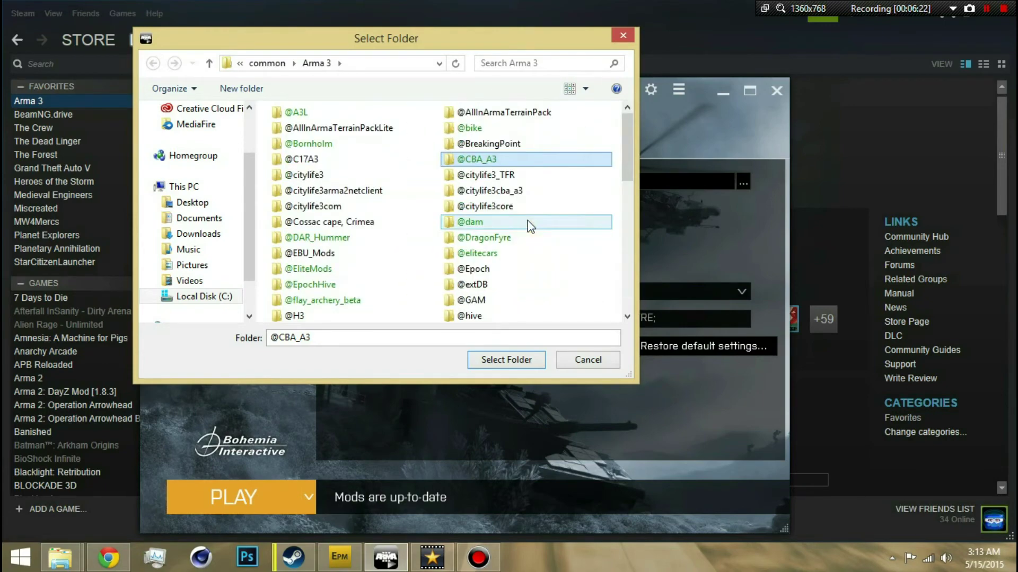
ctrl+scroll(530, 227, down, 3)
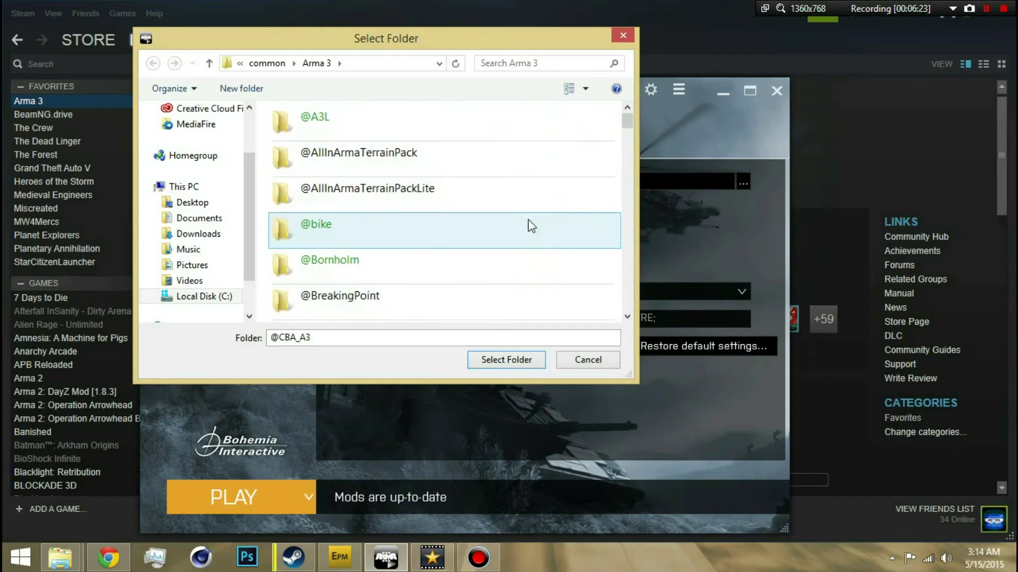
ctrl+scroll(529, 222, up, 2)
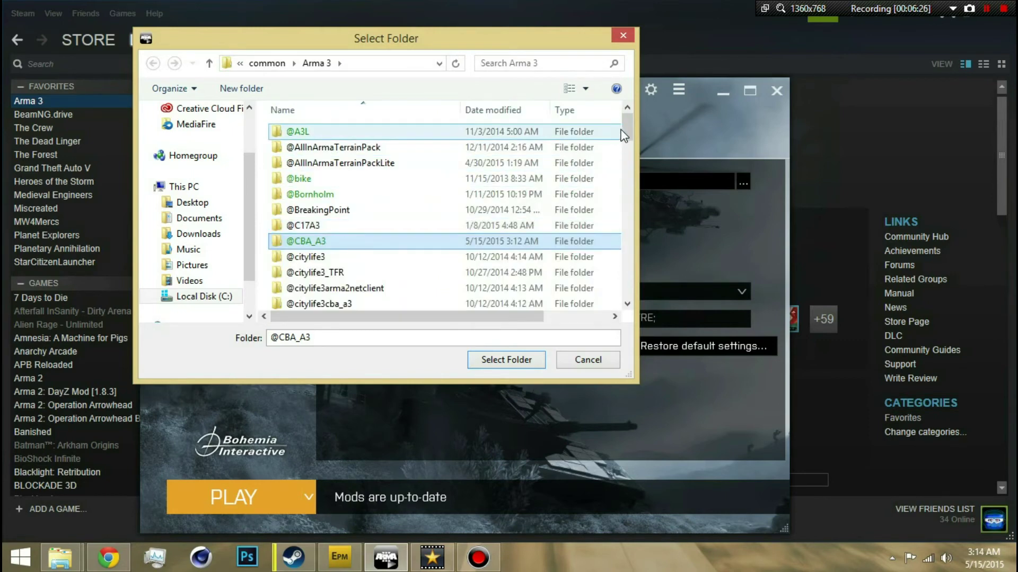
drag(625, 125, 631, 205)
ctrl+click(345, 234)
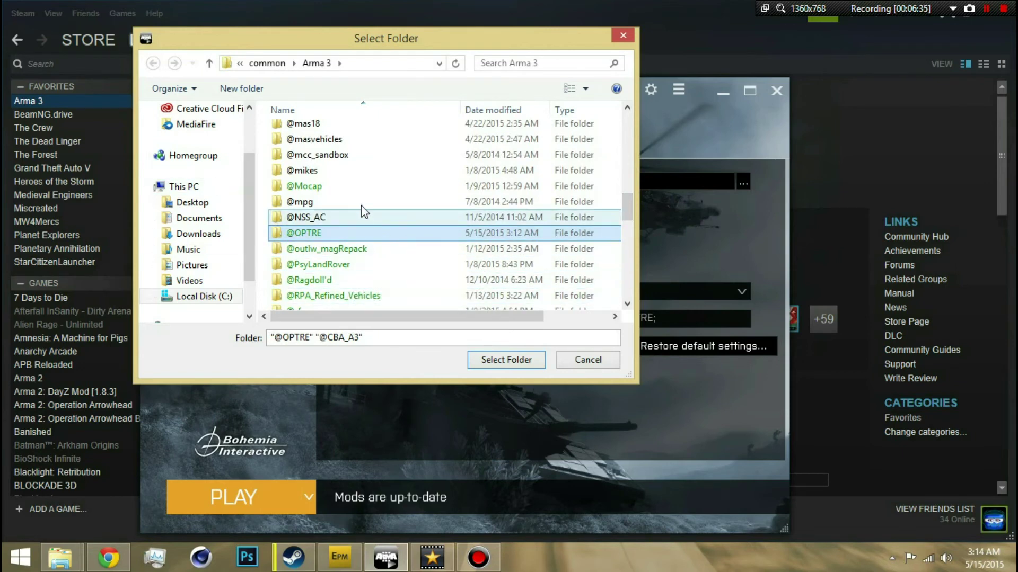
shift+click(368, 174)
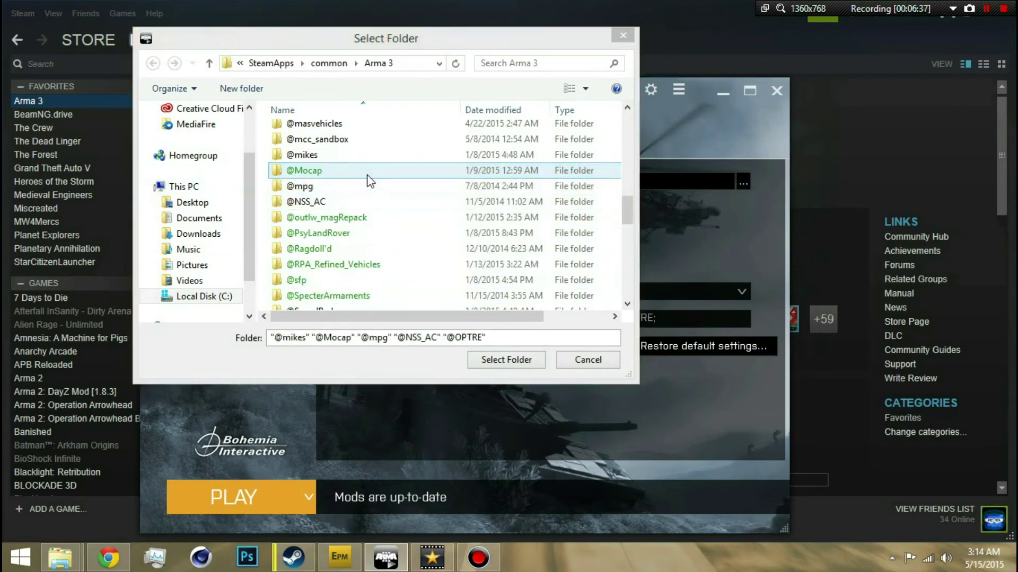
scroll(344, 190, up, 3)
scroll(342, 185, up, 7)
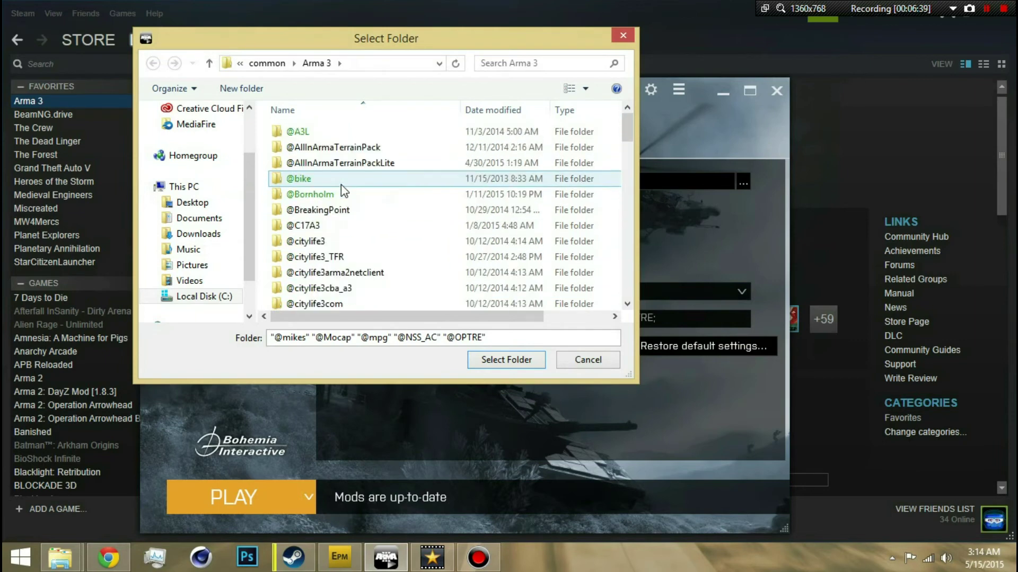
scroll(336, 175, down, 3)
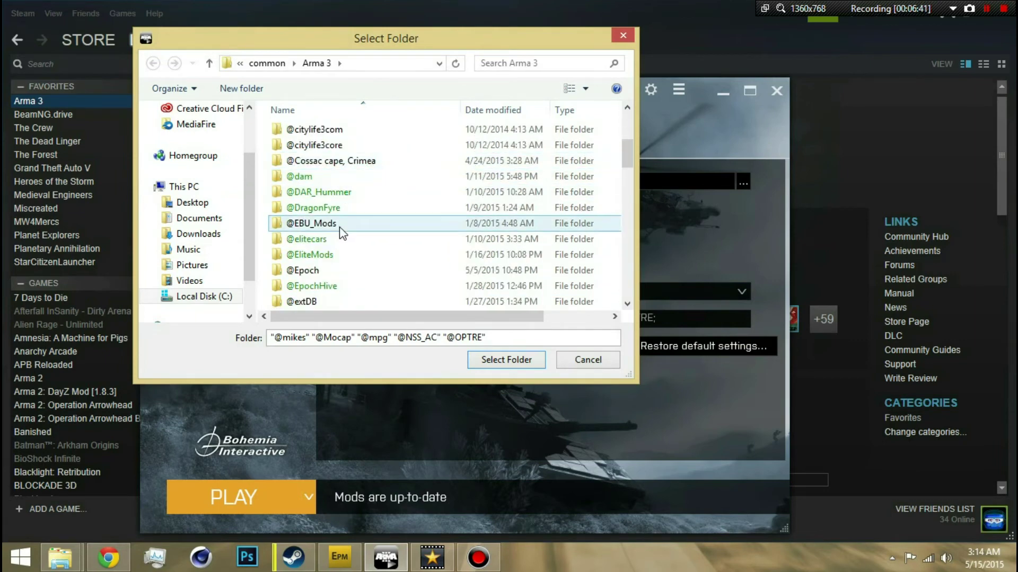
scroll(341, 227, up, 2)
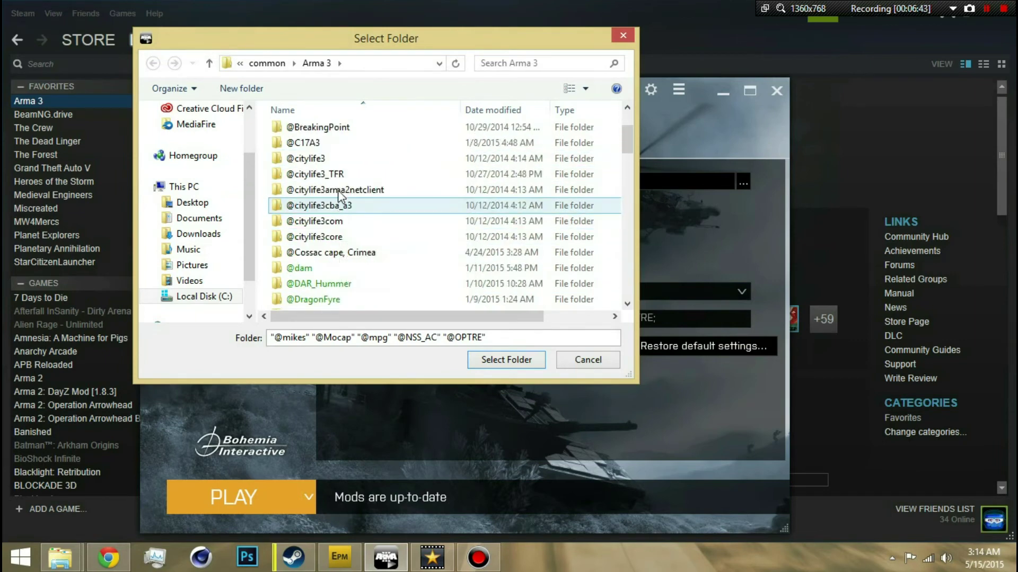
scroll(341, 197, up, 2)
scroll(340, 195, down, 2)
scroll(341, 186, up, 2)
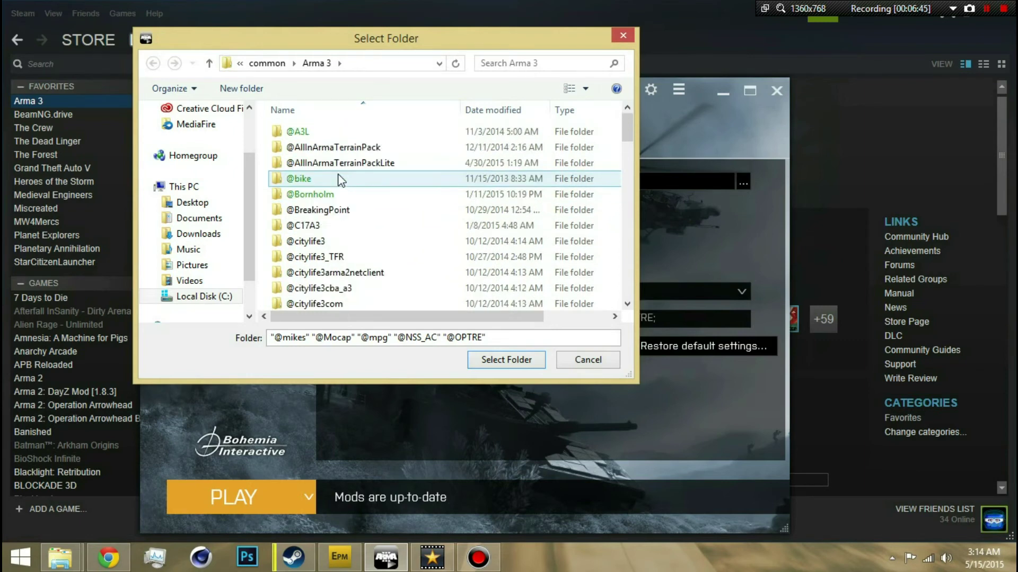
scroll(339, 179, down, 2)
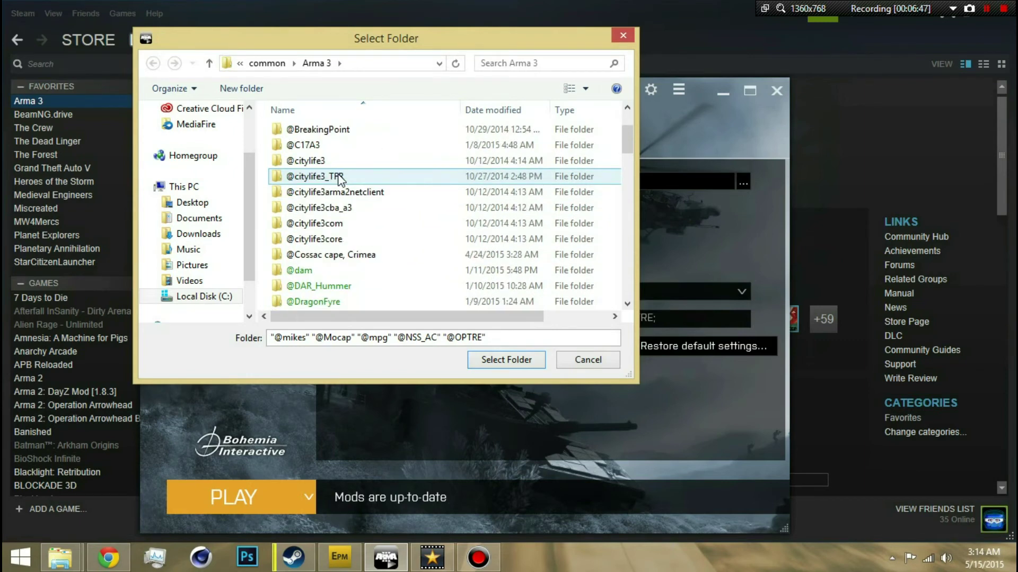
scroll(340, 180, down, 5)
scroll(339, 182, down, 8)
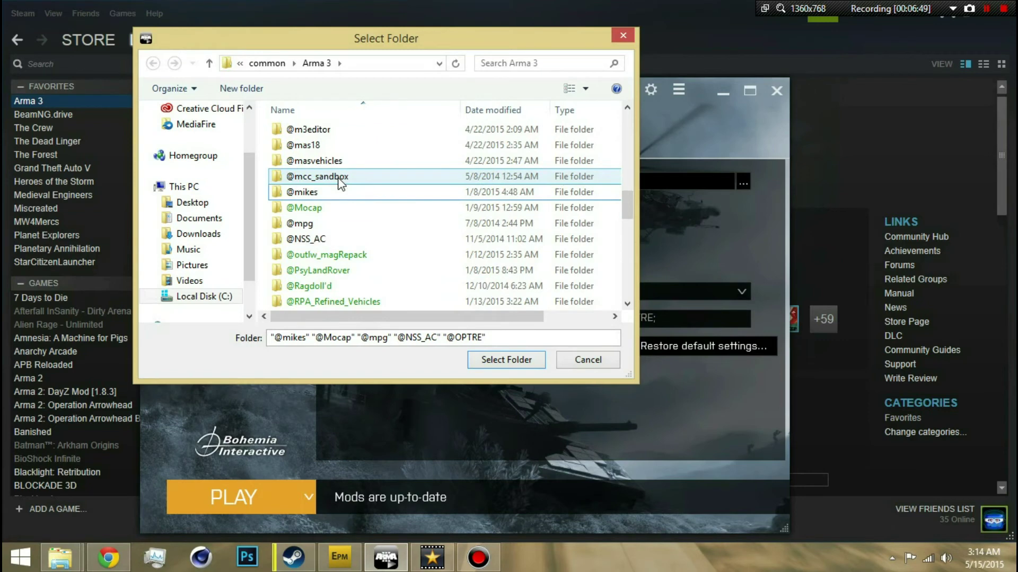
scroll(345, 197, up, 2)
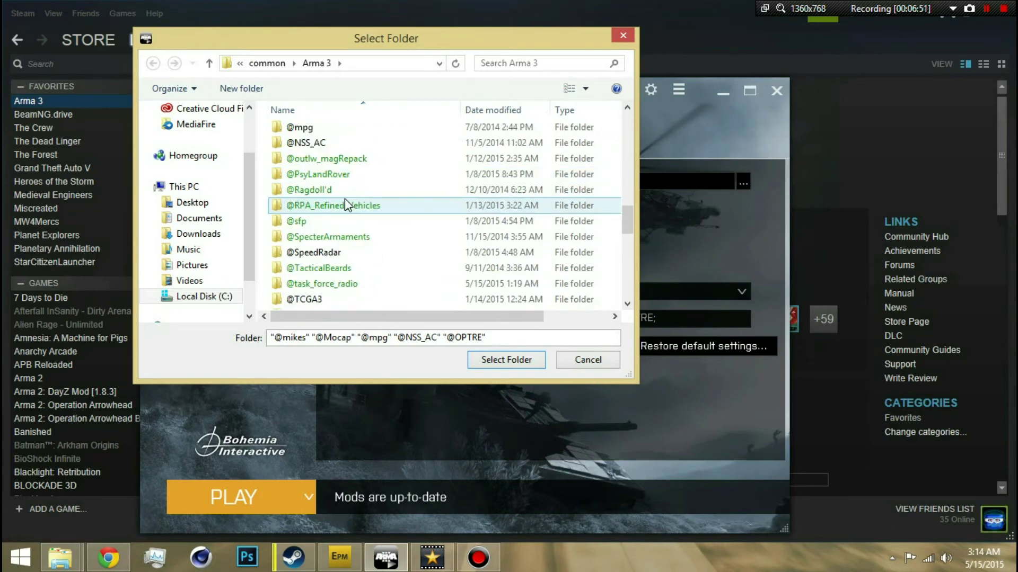
scroll(344, 199, up, 1)
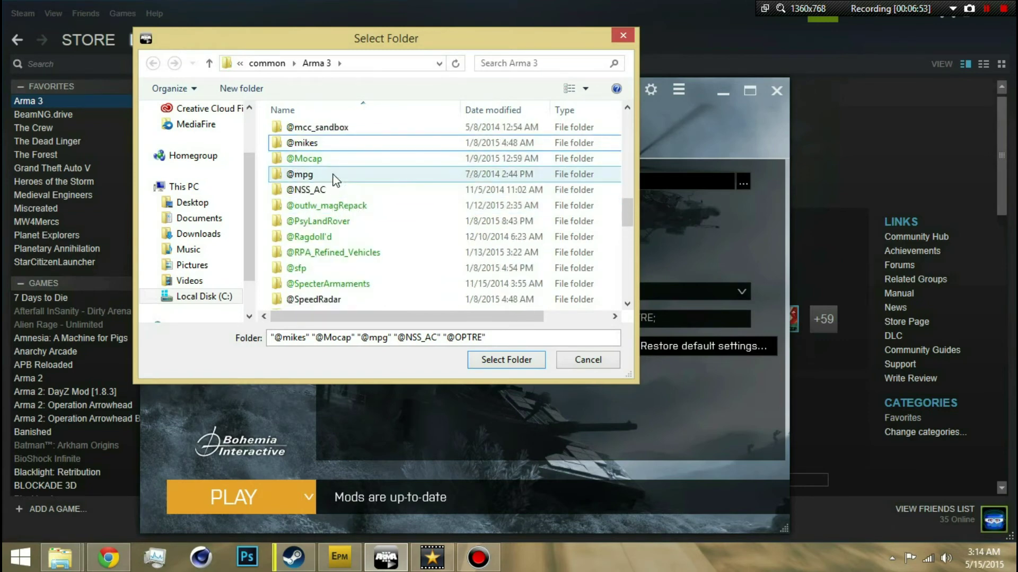
click(588, 361)
Step: Reopen the launcher's mod folder selection, check the Arma 3 folder list and the open folder windows, and cancel
click(743, 181)
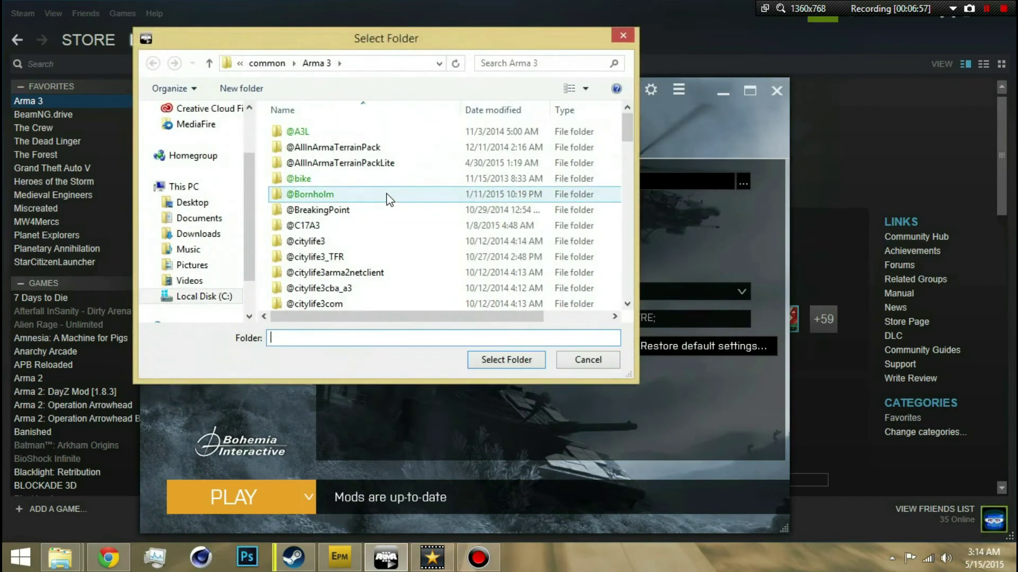
mouse_move(59, 558)
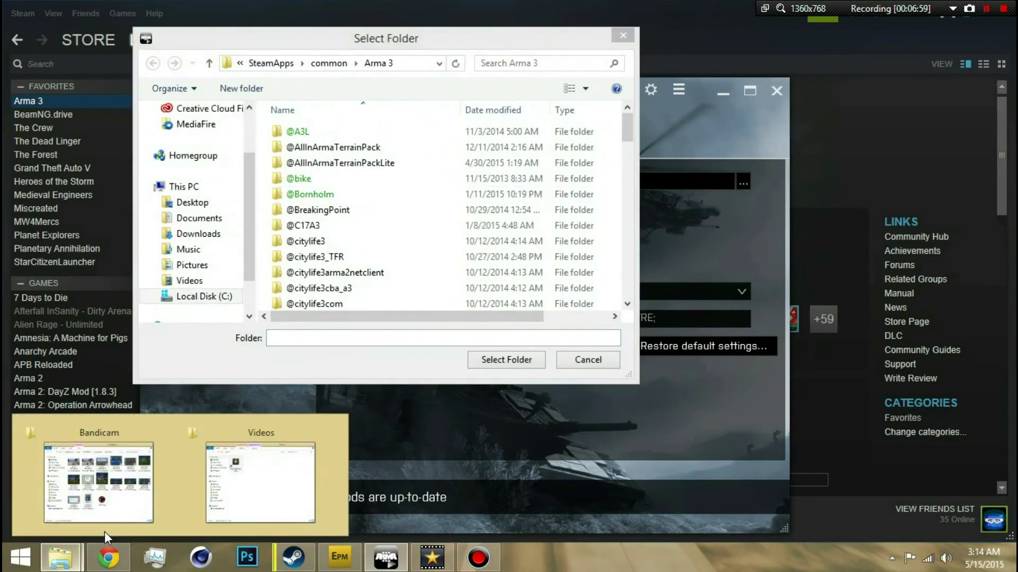
mouse_move(194, 475)
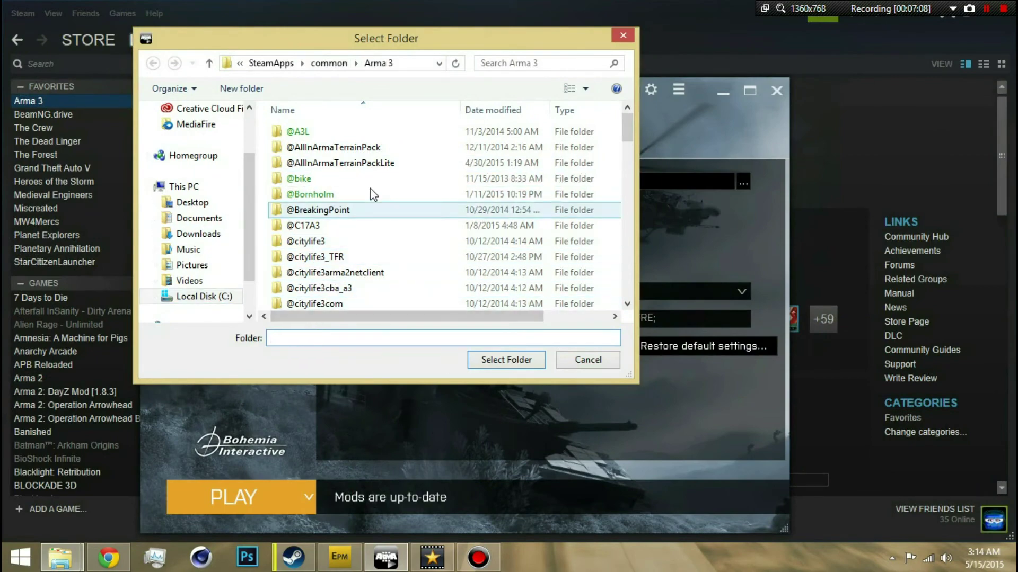
click(586, 361)
click(985, 8)
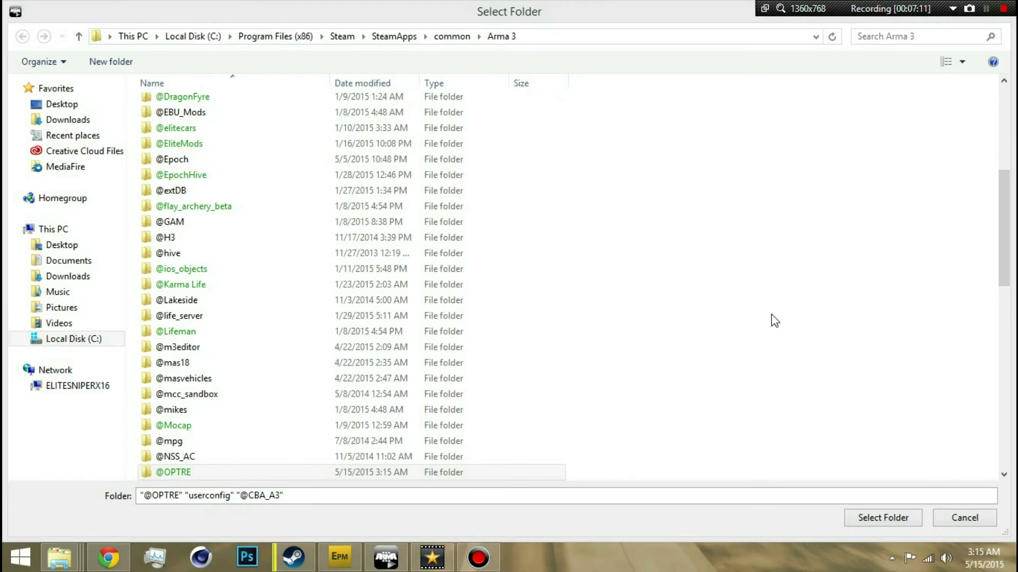
click(806, 249)
scroll(391, 377, up, 6)
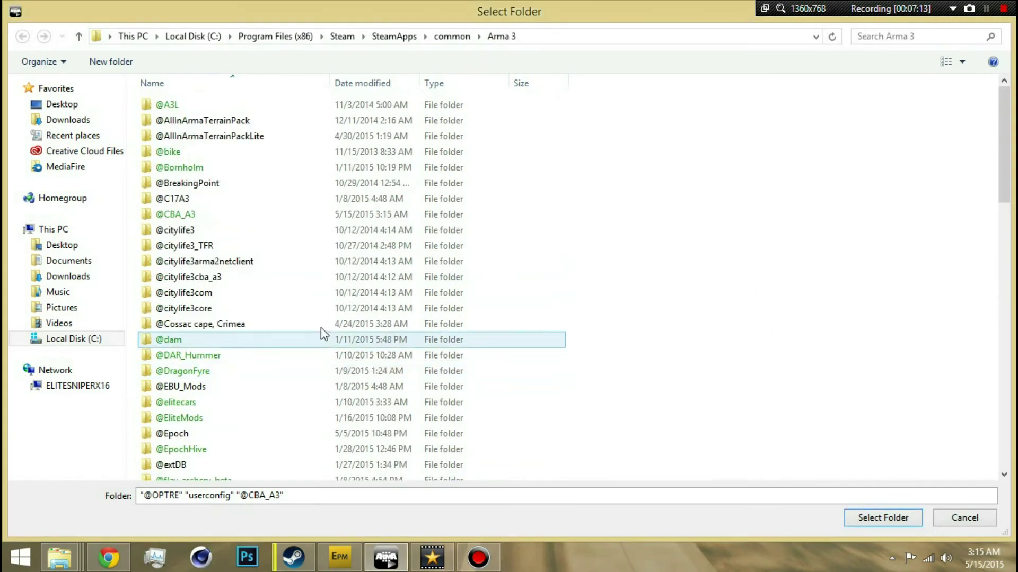
click(318, 214)
scroll(392, 238, down, 10)
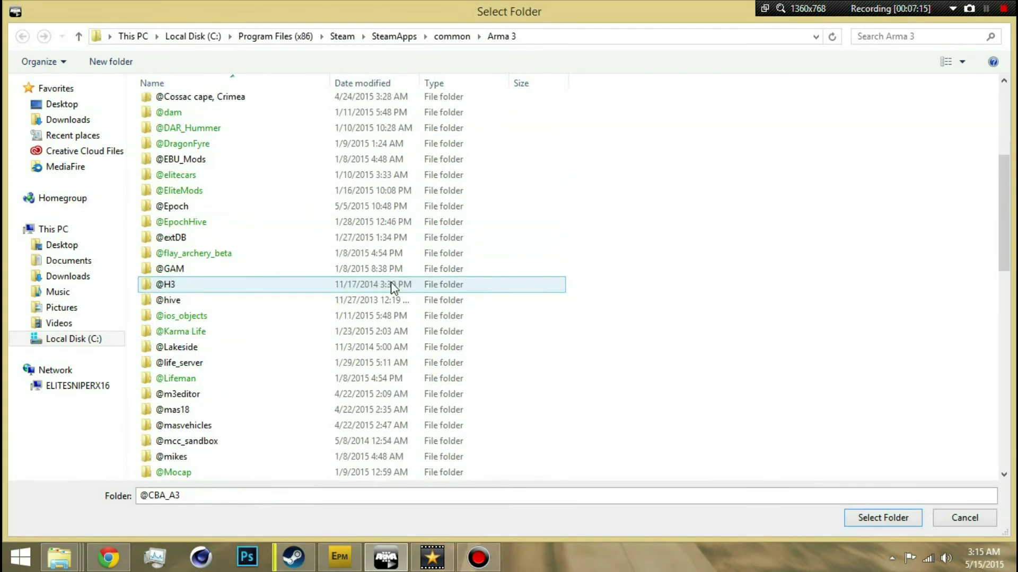
scroll(393, 288, up, 10)
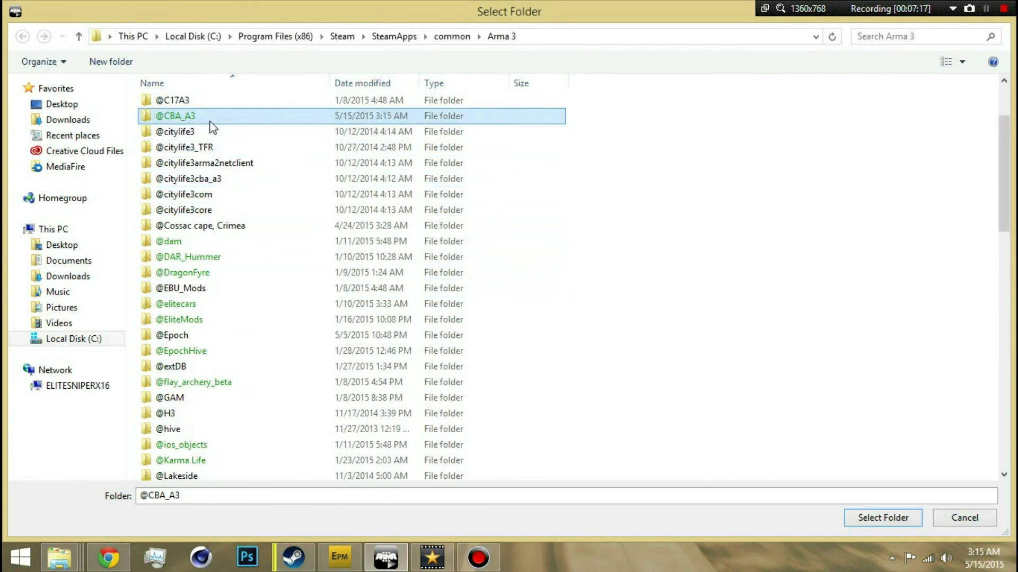
scroll(233, 209, down, 8)
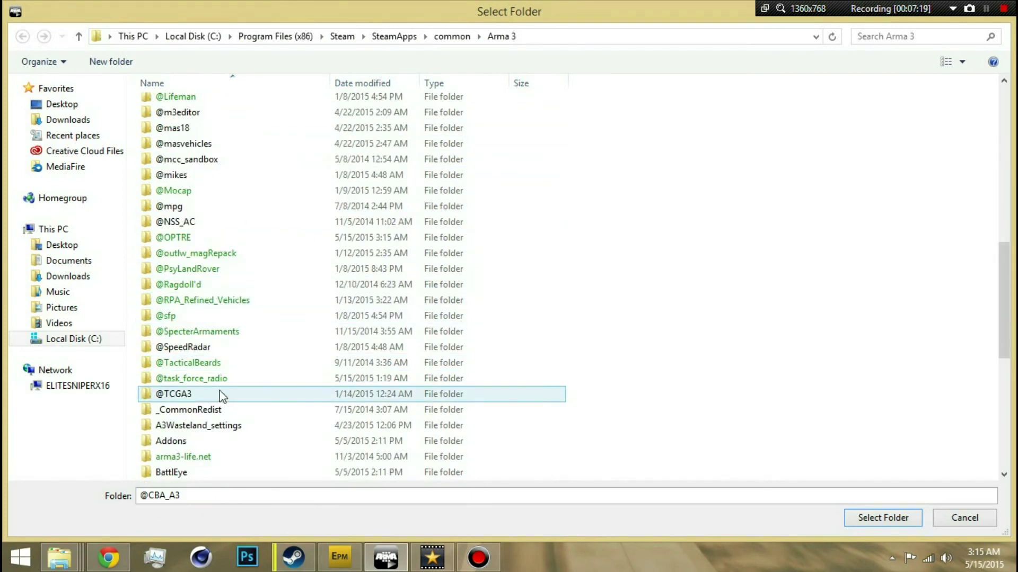
ctrl+click(199, 239)
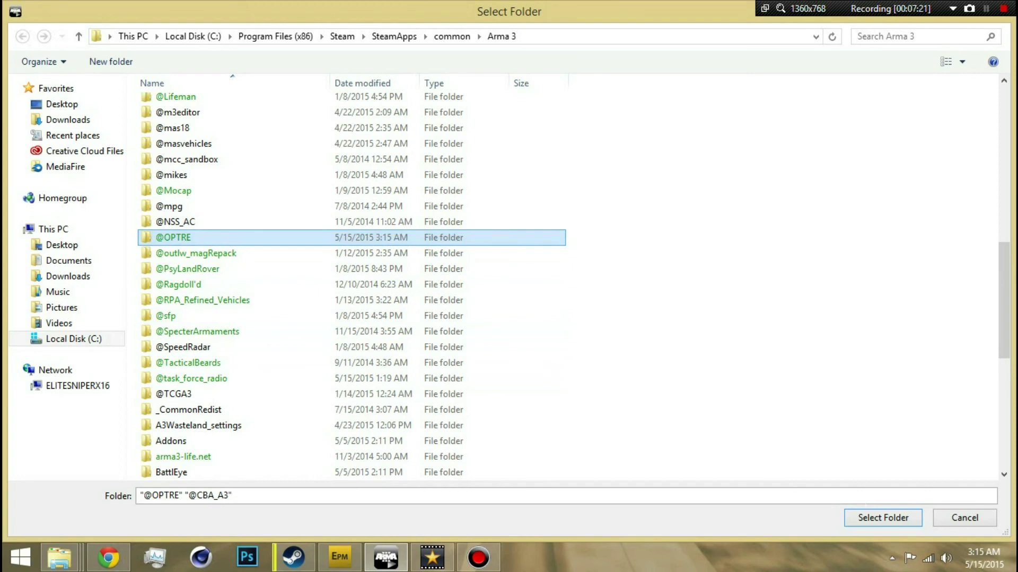
click(884, 518)
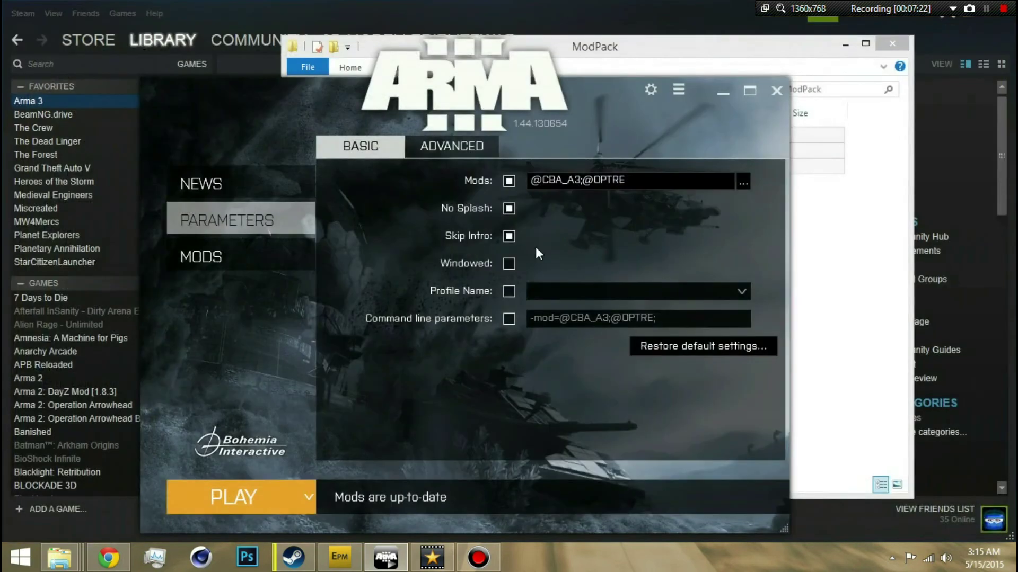
click(509, 180)
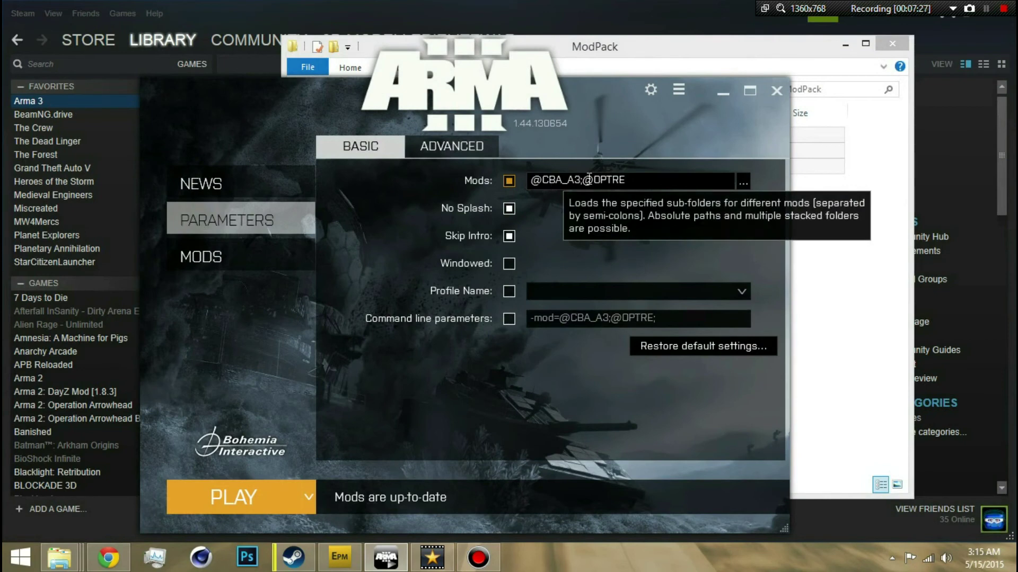
click(512, 182)
click(509, 182)
click(509, 183)
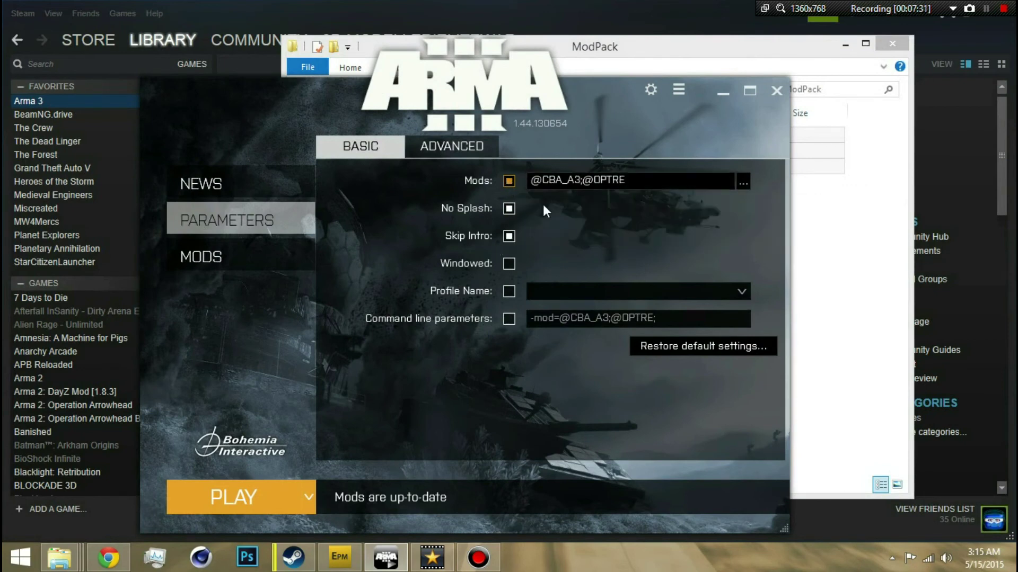
click(510, 181)
click(499, 321)
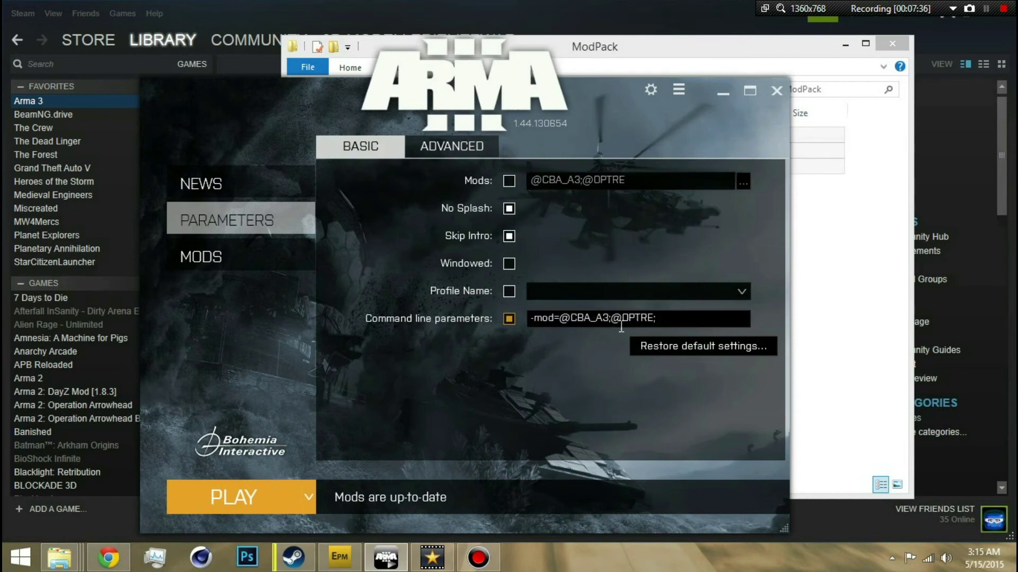
Step: View the launcher's News section, return to its parameters and shift the launcher window slightly
click(264, 180)
click(294, 225)
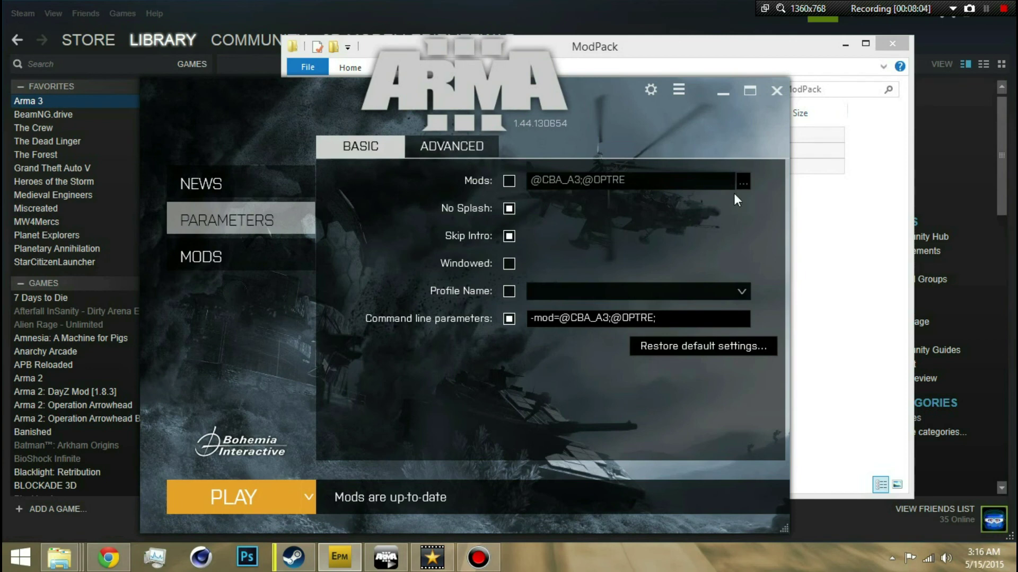
drag(508, 120, 497, 117)
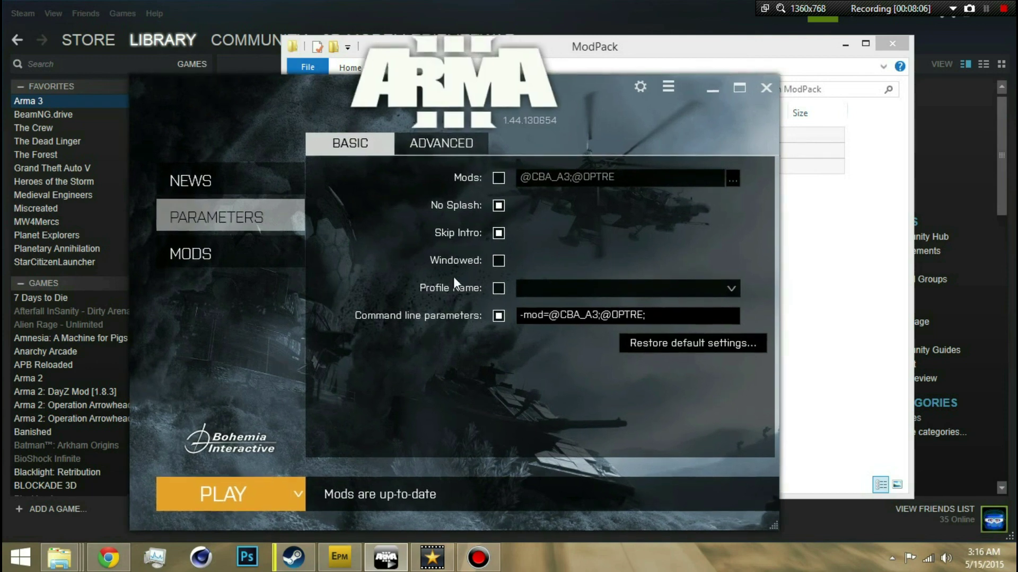